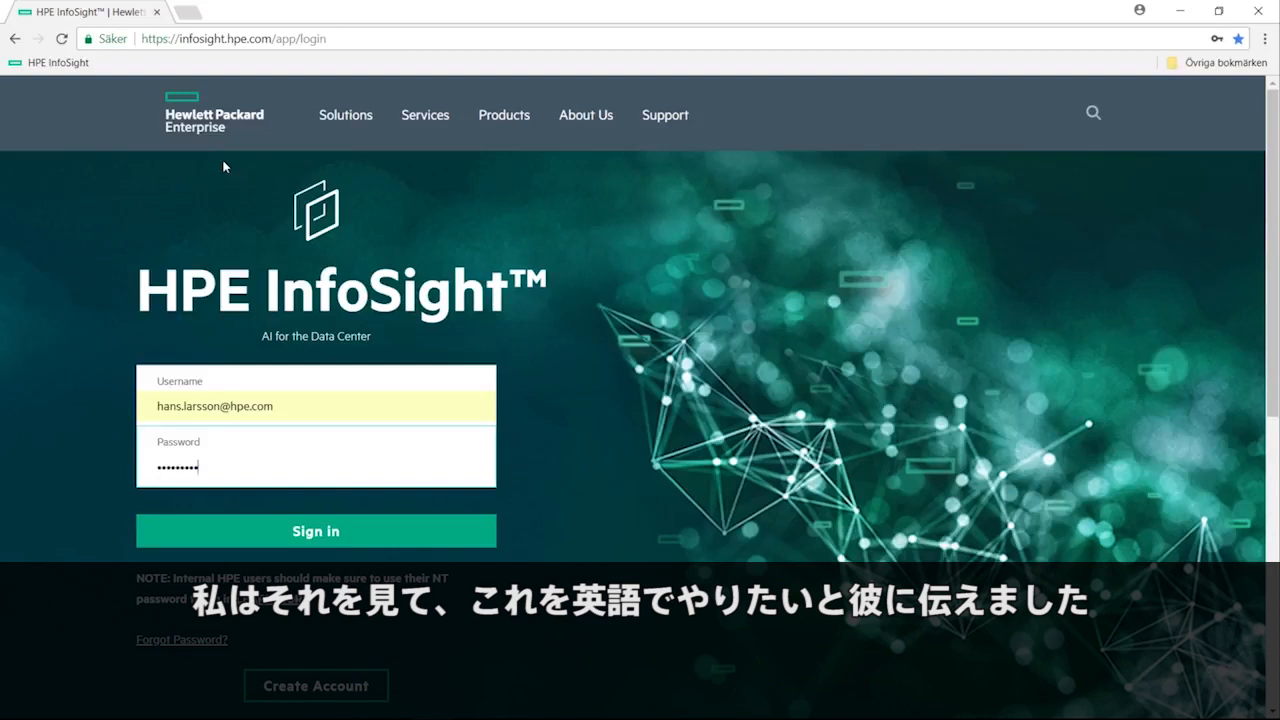
Sign in to HPE InfoSight and review the available dashboards, infrastructure views and resources.
{"action": "left_click", "coordinate": [307, 533]}
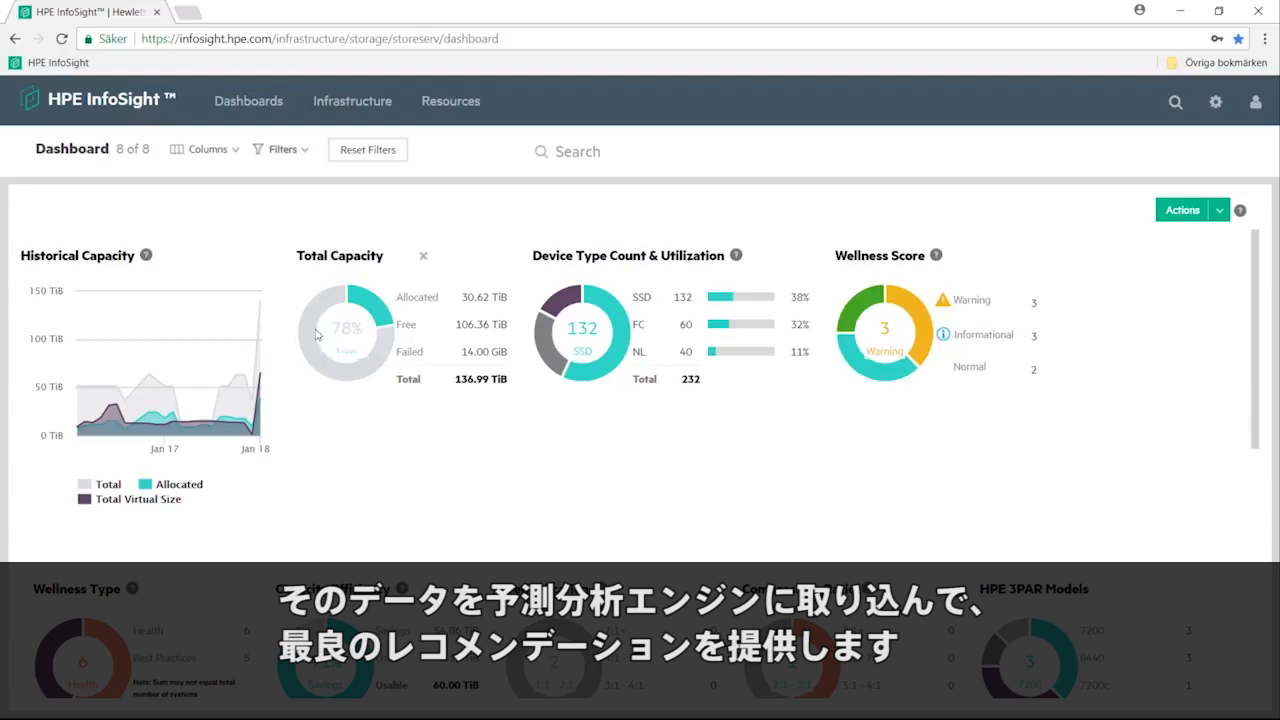
{"action": "left_click", "coordinate": [248, 103]}
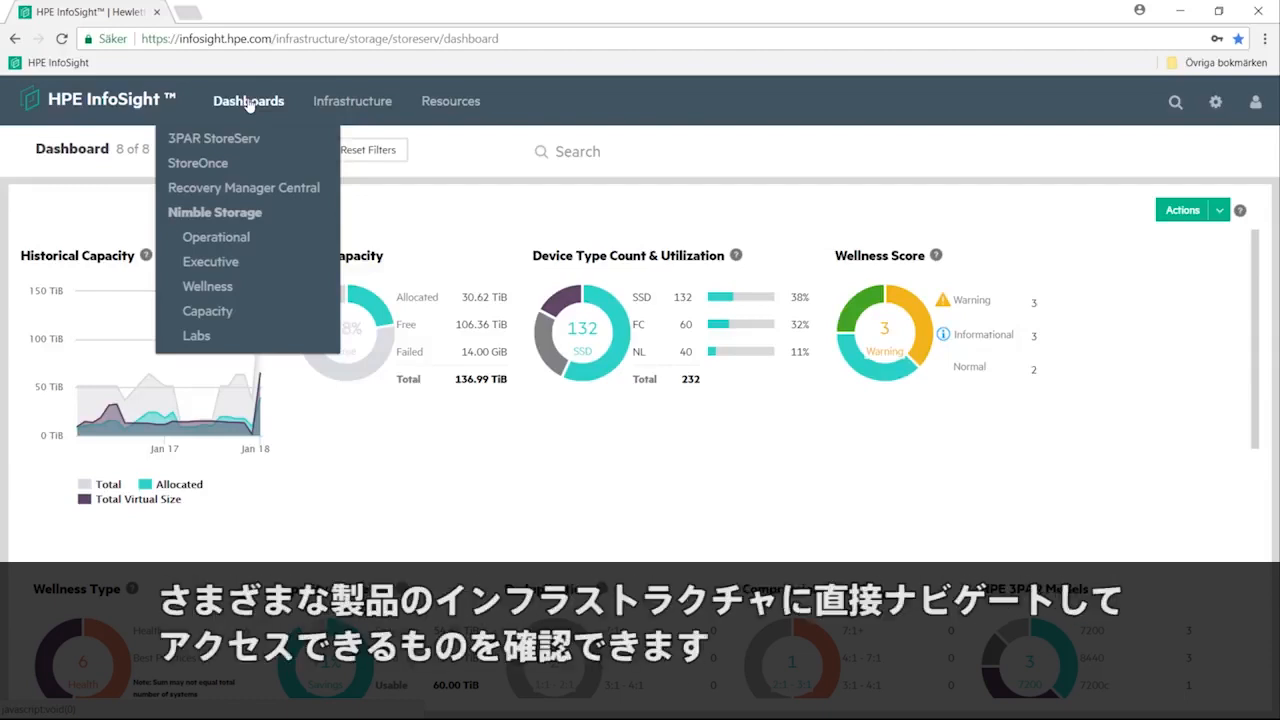
{"action": "left_click", "coordinate": [357, 104]}
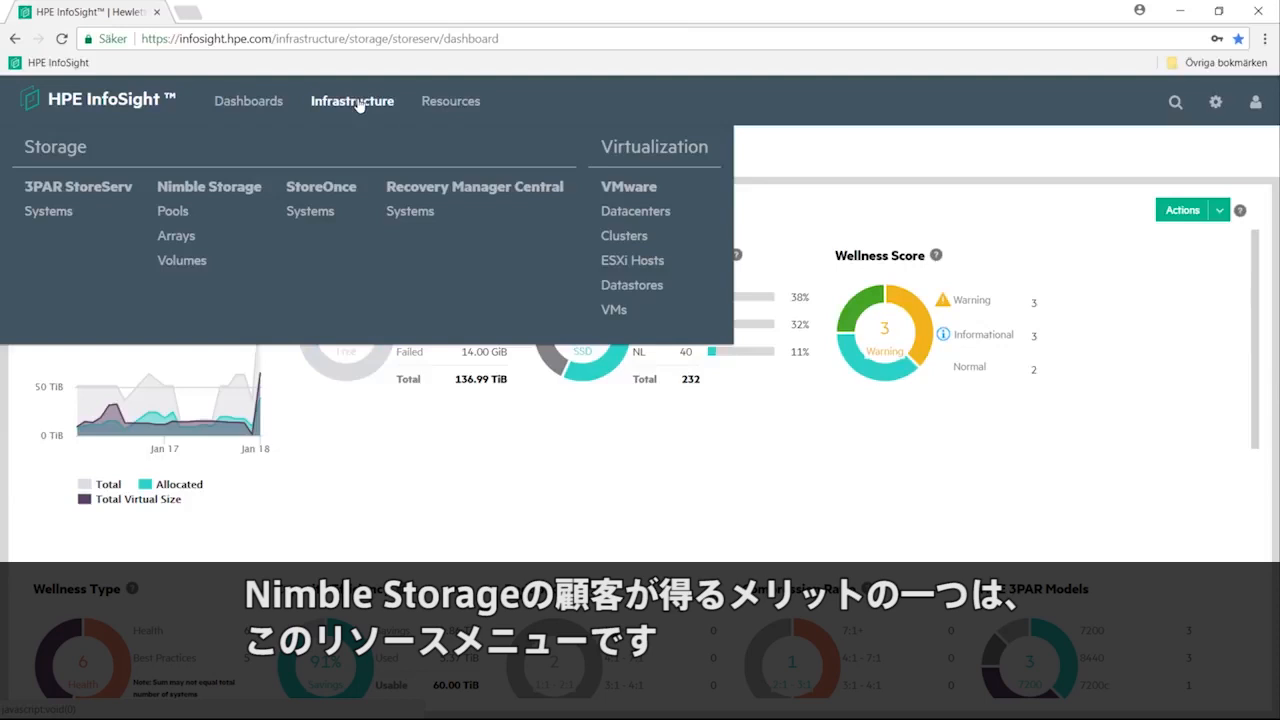
{"action": "left_click", "coordinate": [448, 110]}
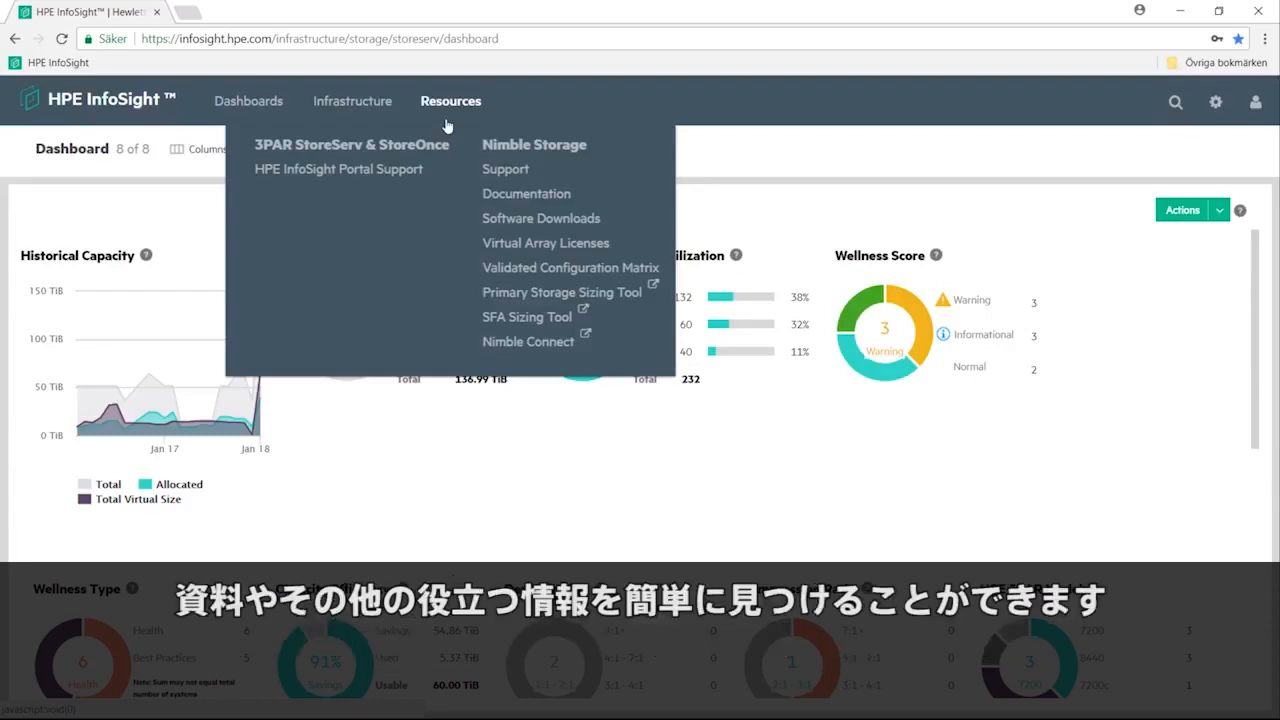
Open the Nimble Storage Capacity dashboard and examine the savings, the usage history and the growth per application.
{"action": "left_click", "coordinate": [246, 112]}
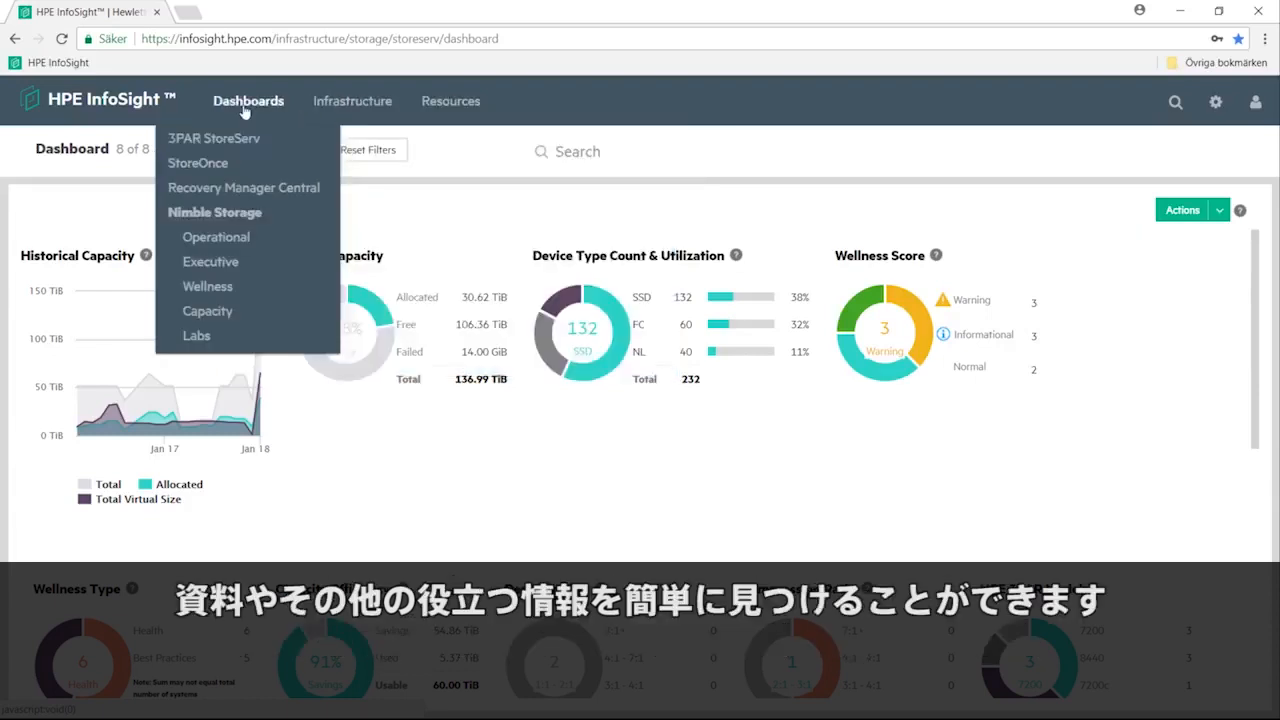
{"action": "left_click", "coordinate": [208, 313]}
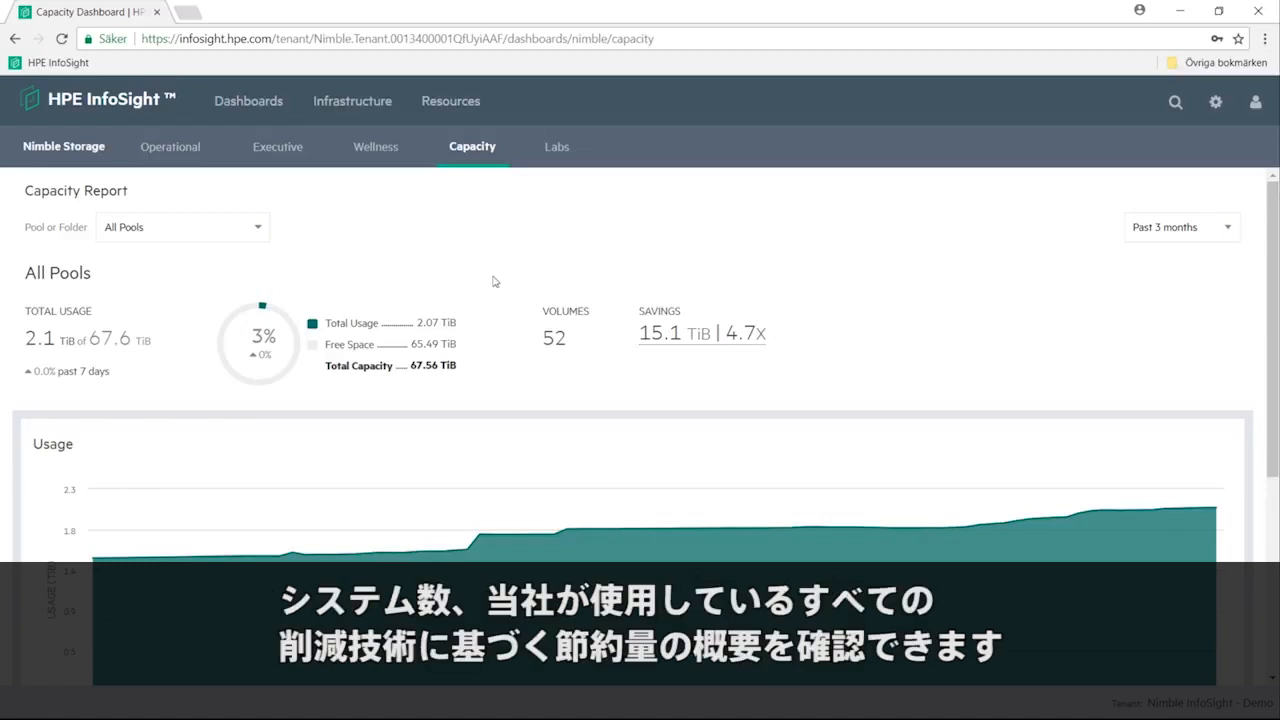
{"action": "mouse_move", "coordinate": [670, 332]}
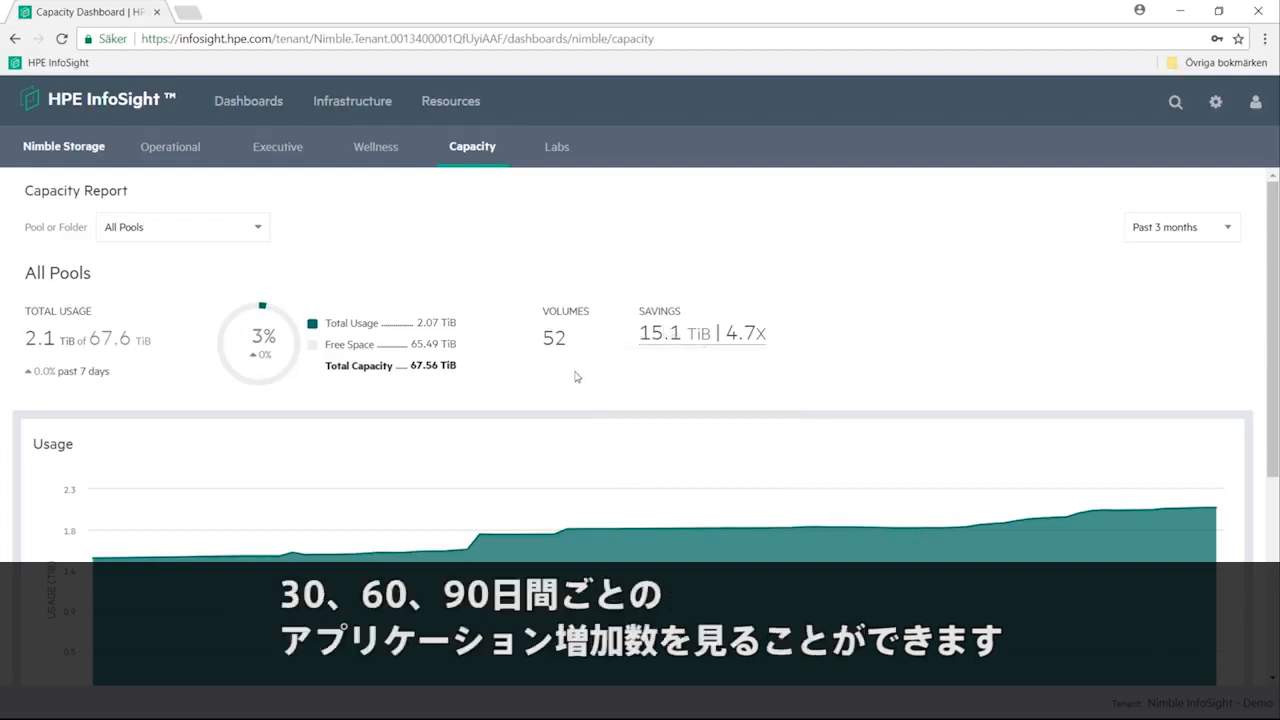
{"action": "scroll", "coordinate": [576, 376], "scroll_direction": "down", "scroll_amount": 2}
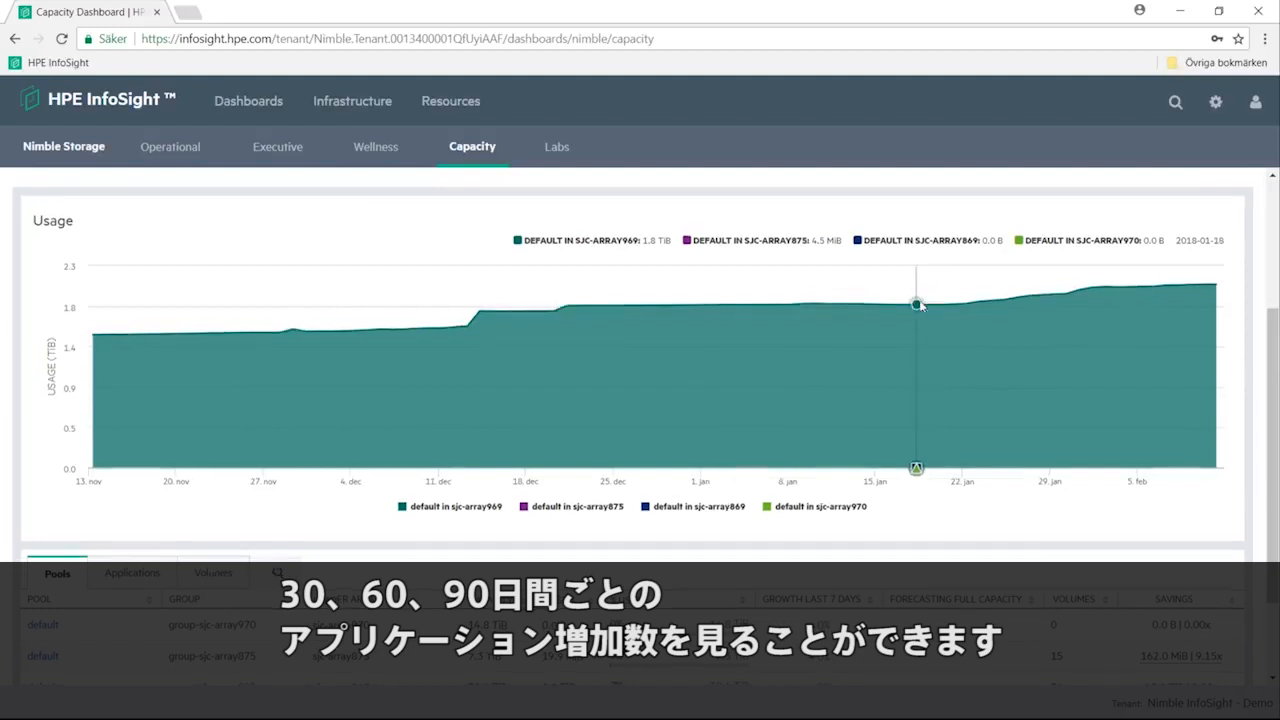
{"action": "scroll", "coordinate": [920, 302], "scroll_direction": "down", "scroll_amount": 1}
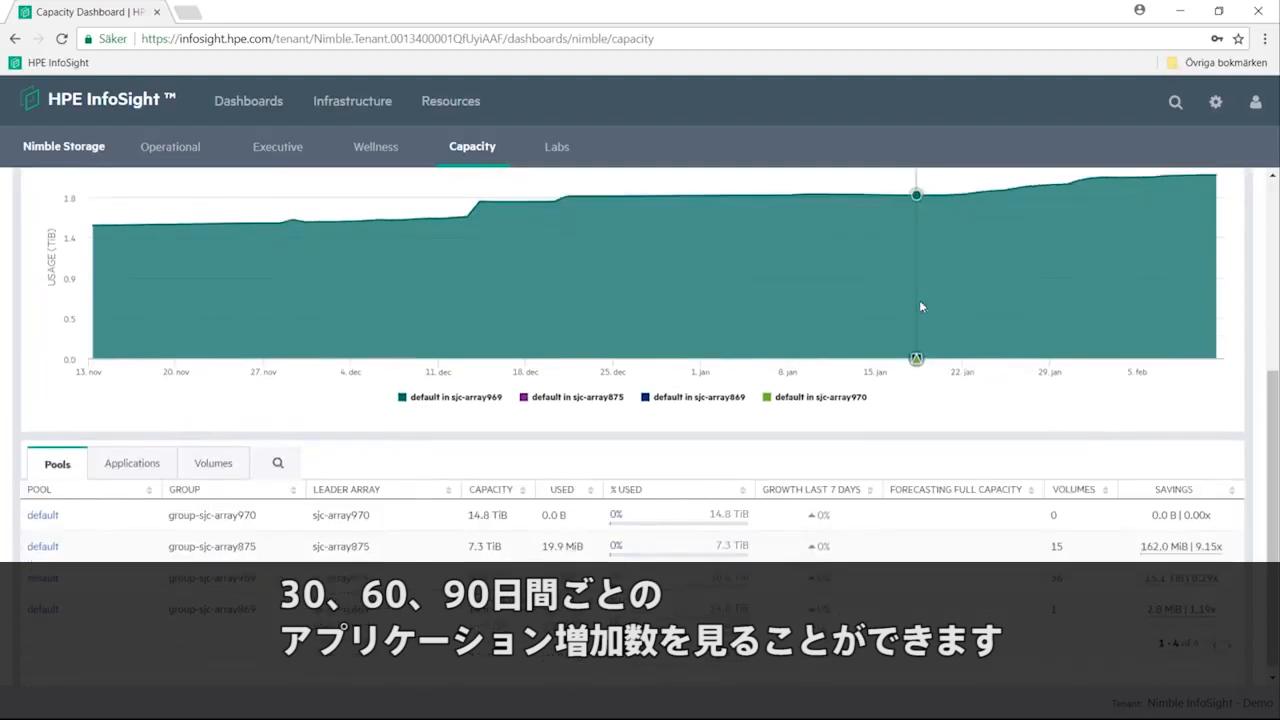
{"action": "left_click", "coordinate": [103, 465]}
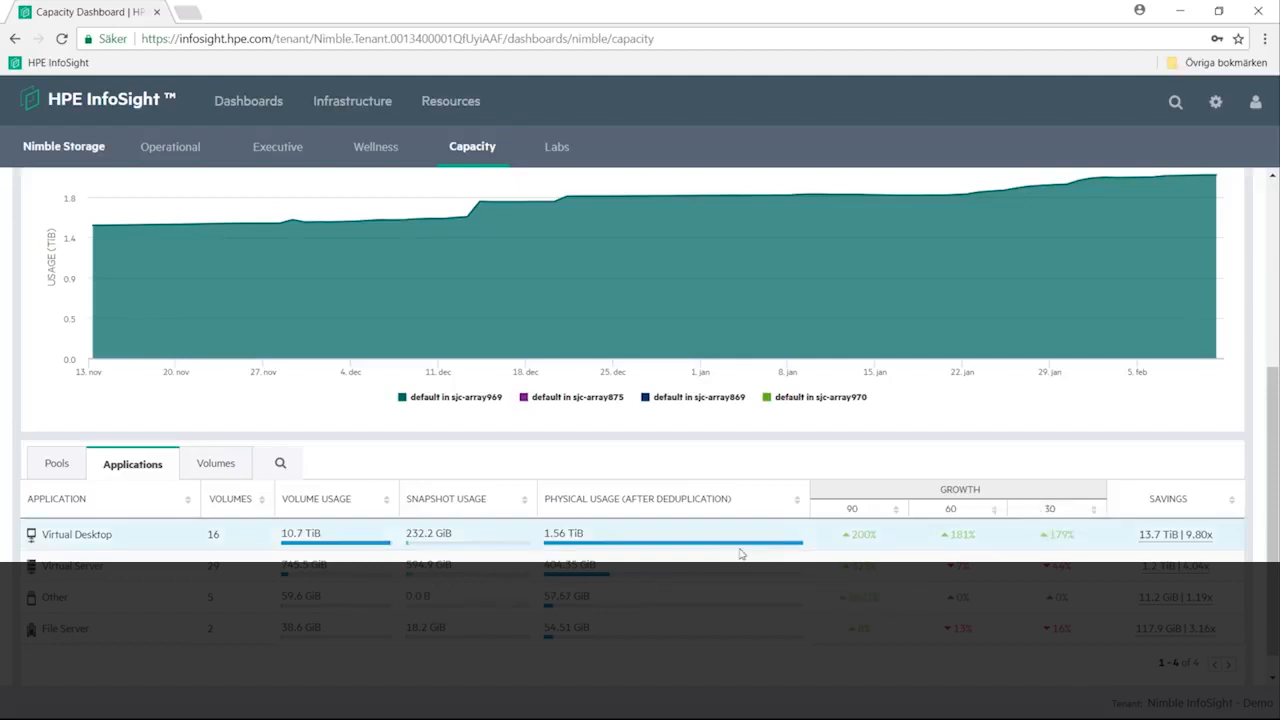
Open the Nimble Storage Operational dashboard and check the top VMs by total I/O and average latency.
{"action": "left_click", "coordinate": [171, 148]}
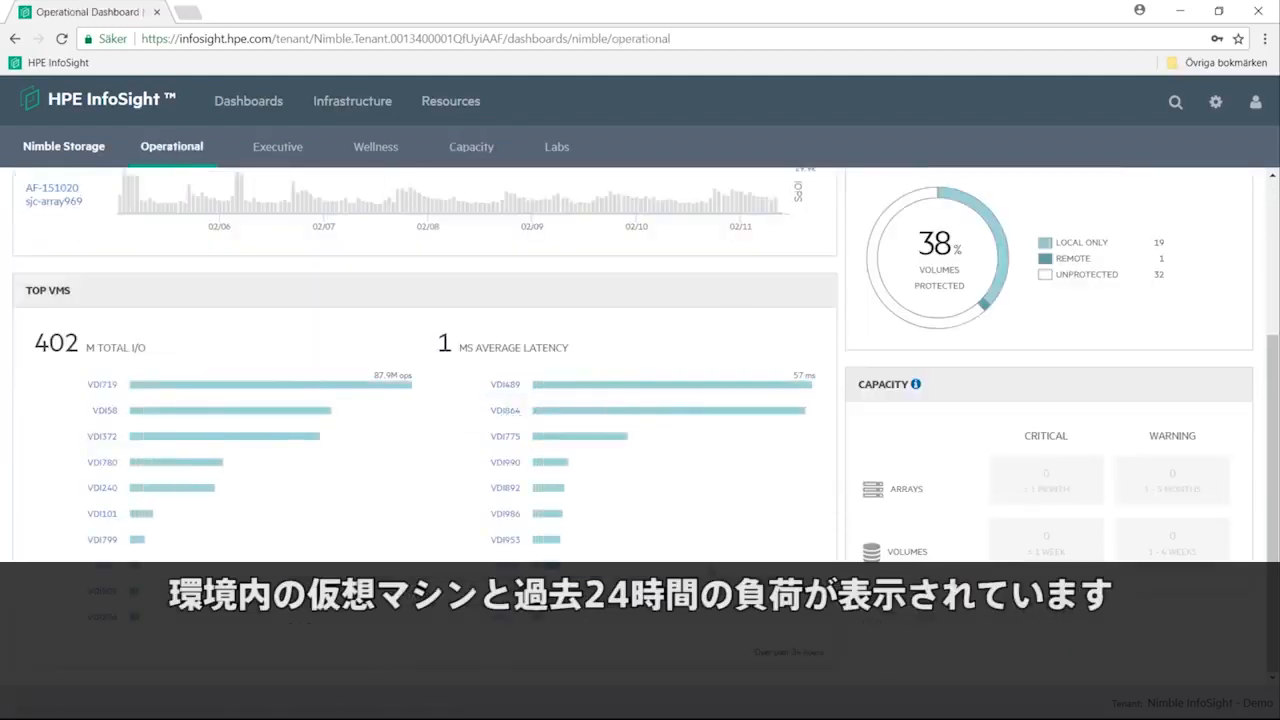
{"action": "mouse_move", "coordinate": [222, 392]}
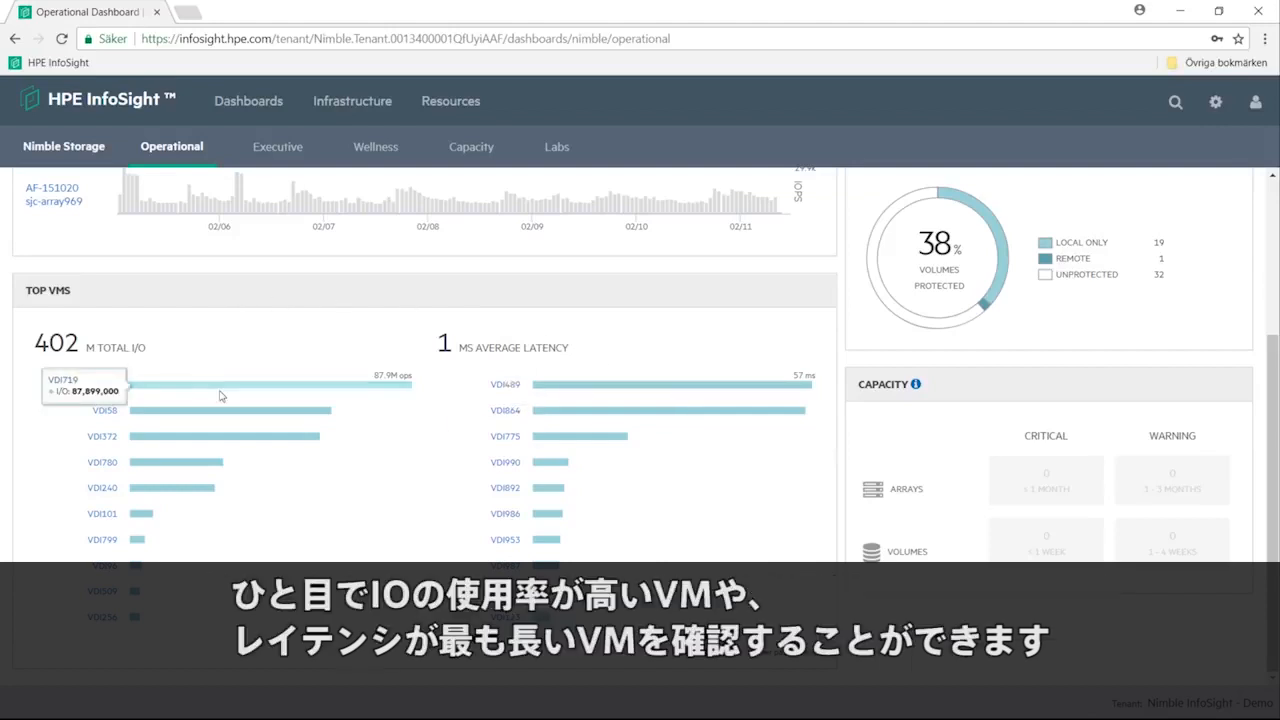
{"action": "mouse_move", "coordinate": [648, 393]}
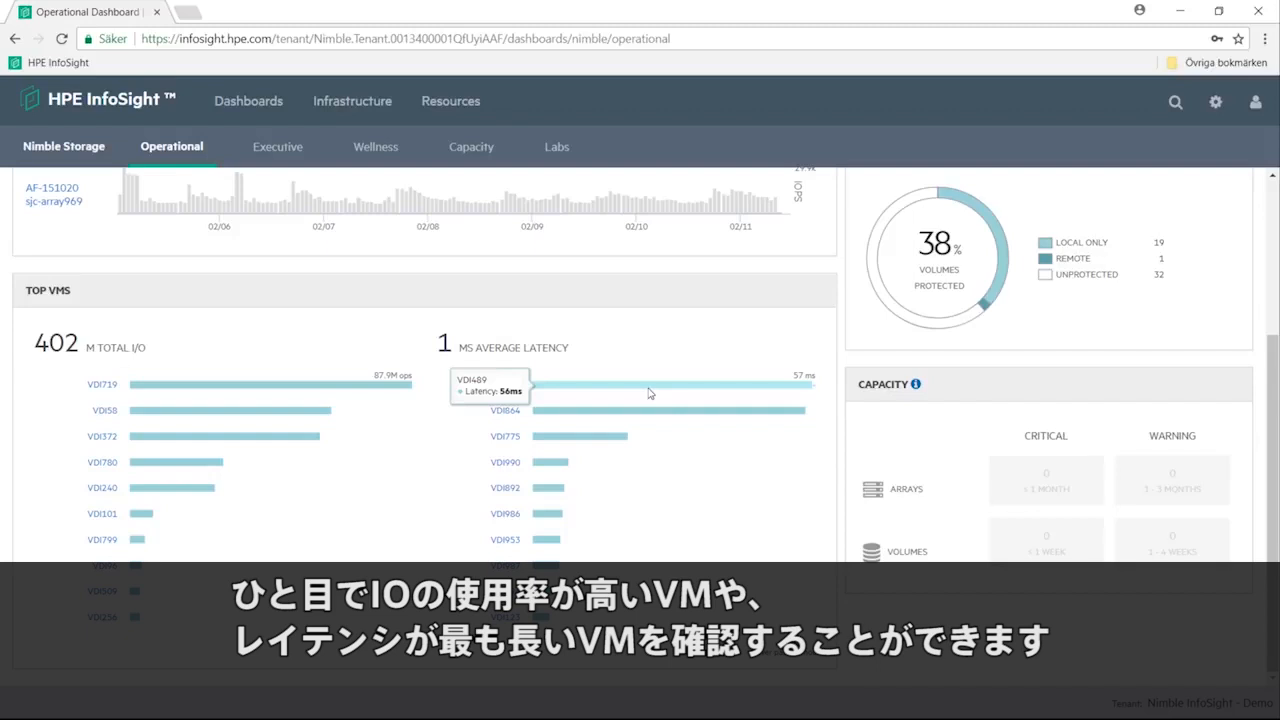
Inspect the hardware alert's controller and power supply details and the performance chart of sjc-array969.
{"action": "scroll", "coordinate": [648, 393], "scroll_direction": "up", "scroll_amount": 5}
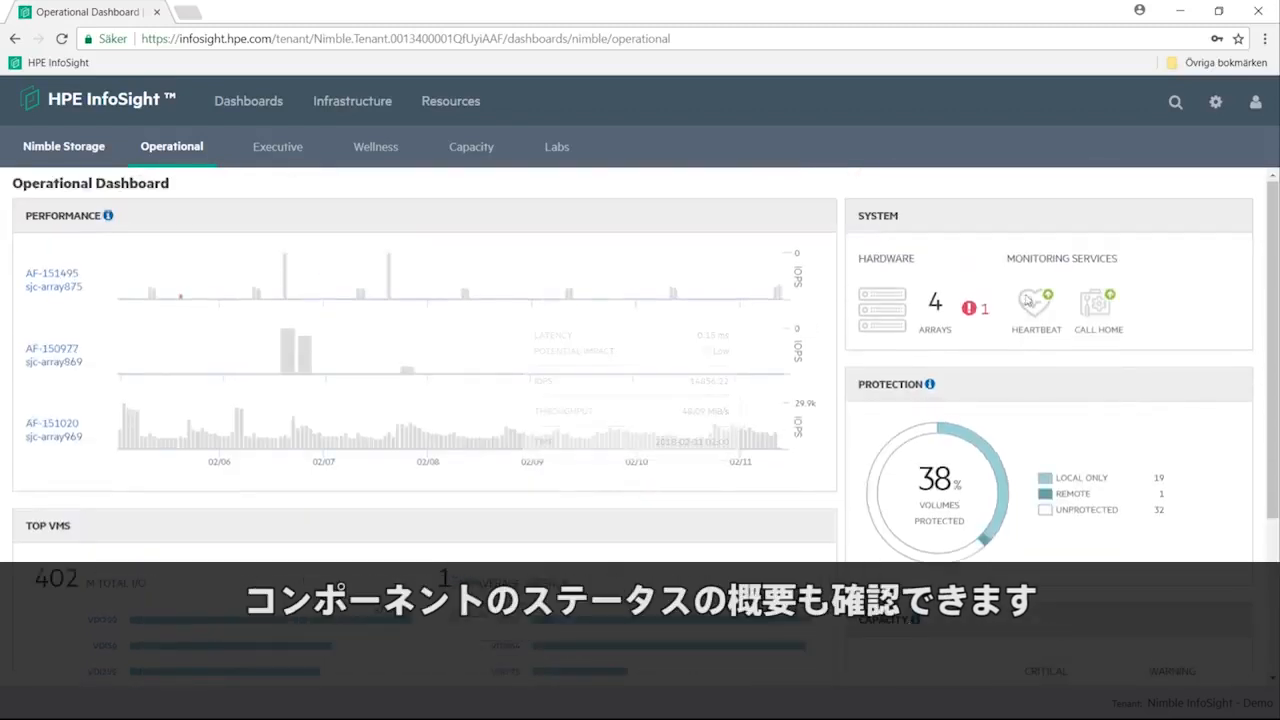
{"action": "mouse_move", "coordinate": [969, 308]}
{"action": "mouse_move", "coordinate": [885, 286]}
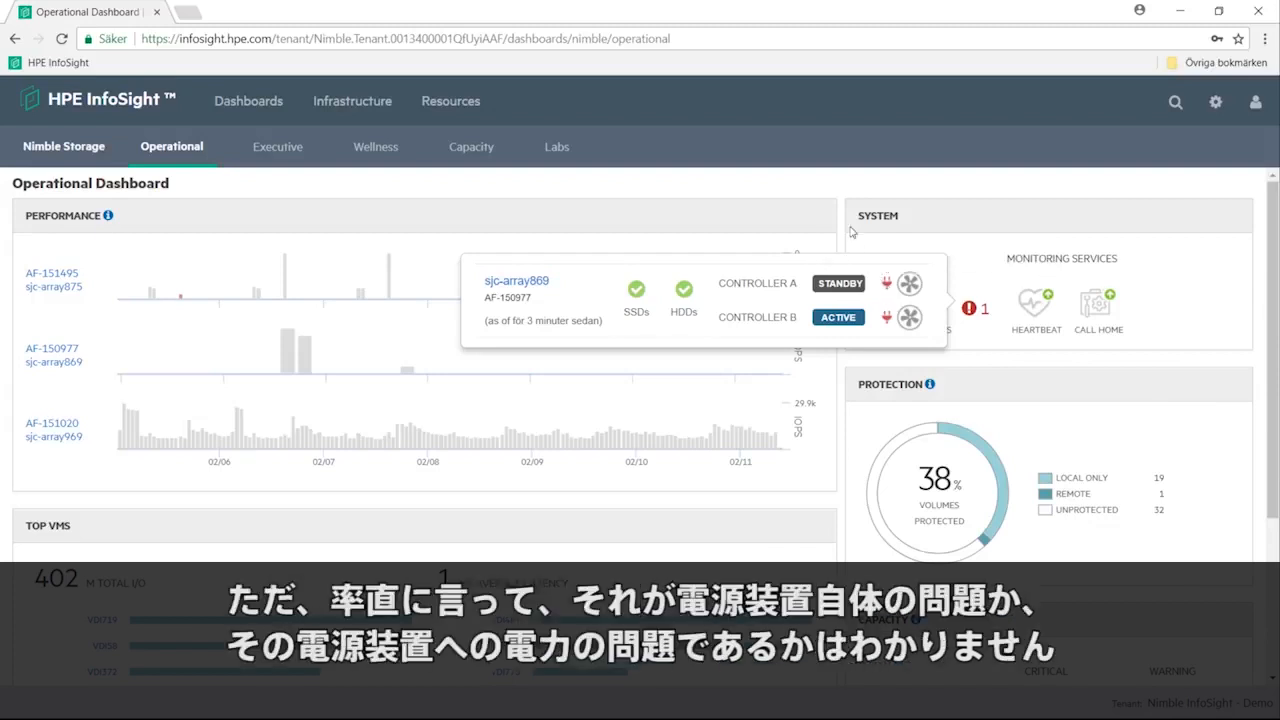
{"action": "mouse_move", "coordinate": [250, 435]}
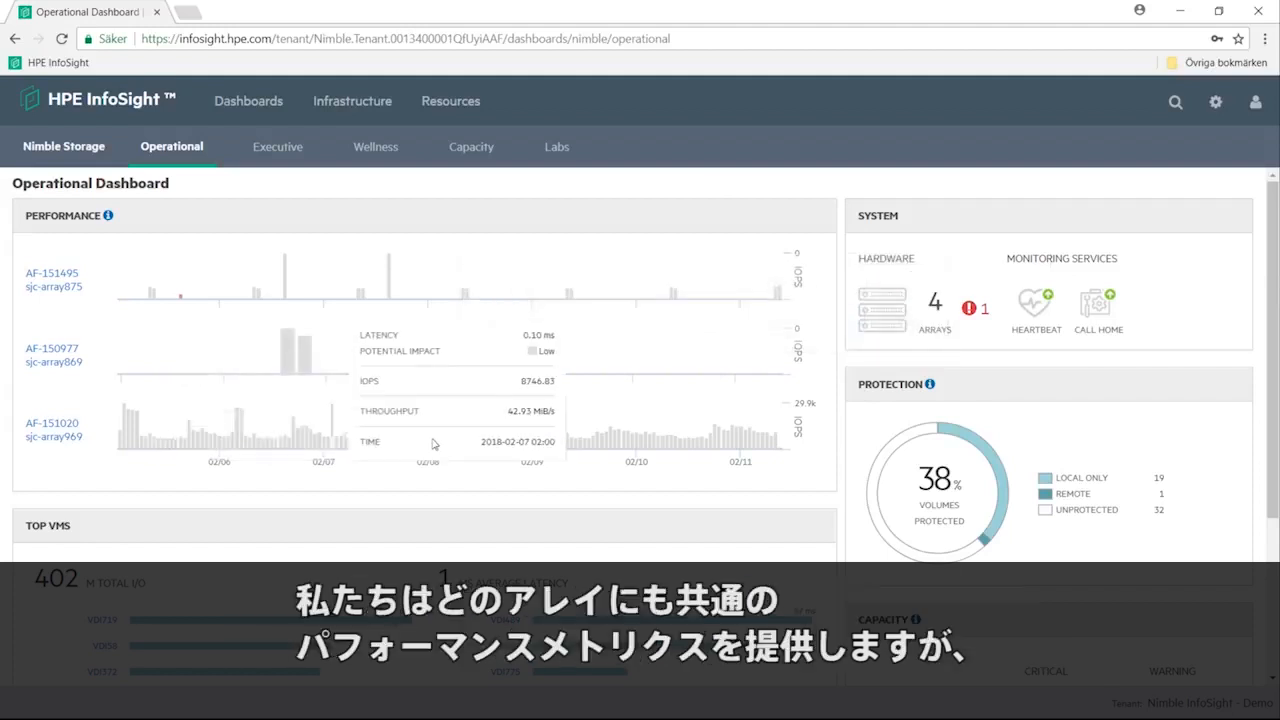
Open the performance analysis of sjc-array969 and set a custom date range from 2018-01-30 to 2018-02-03.
{"action": "left_click", "coordinate": [66, 426]}
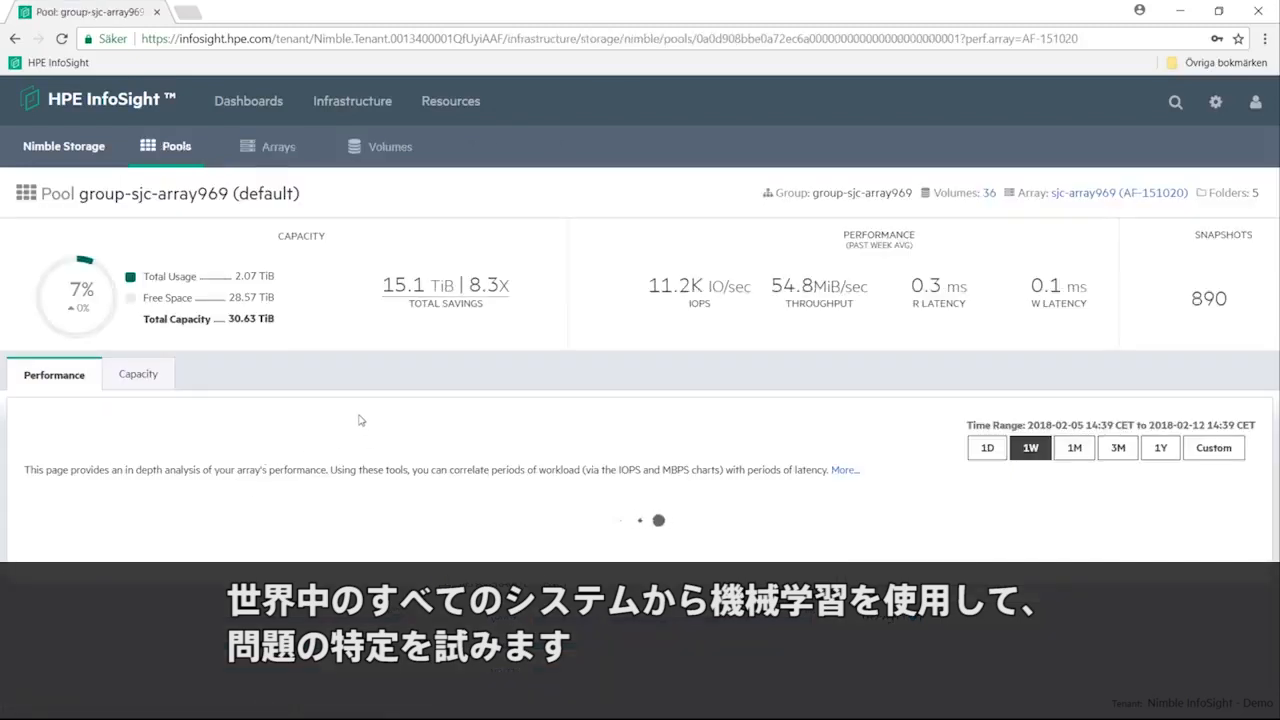
{"action": "left_click", "coordinate": [1206, 447]}
{"action": "left_click", "coordinate": [572, 344]}
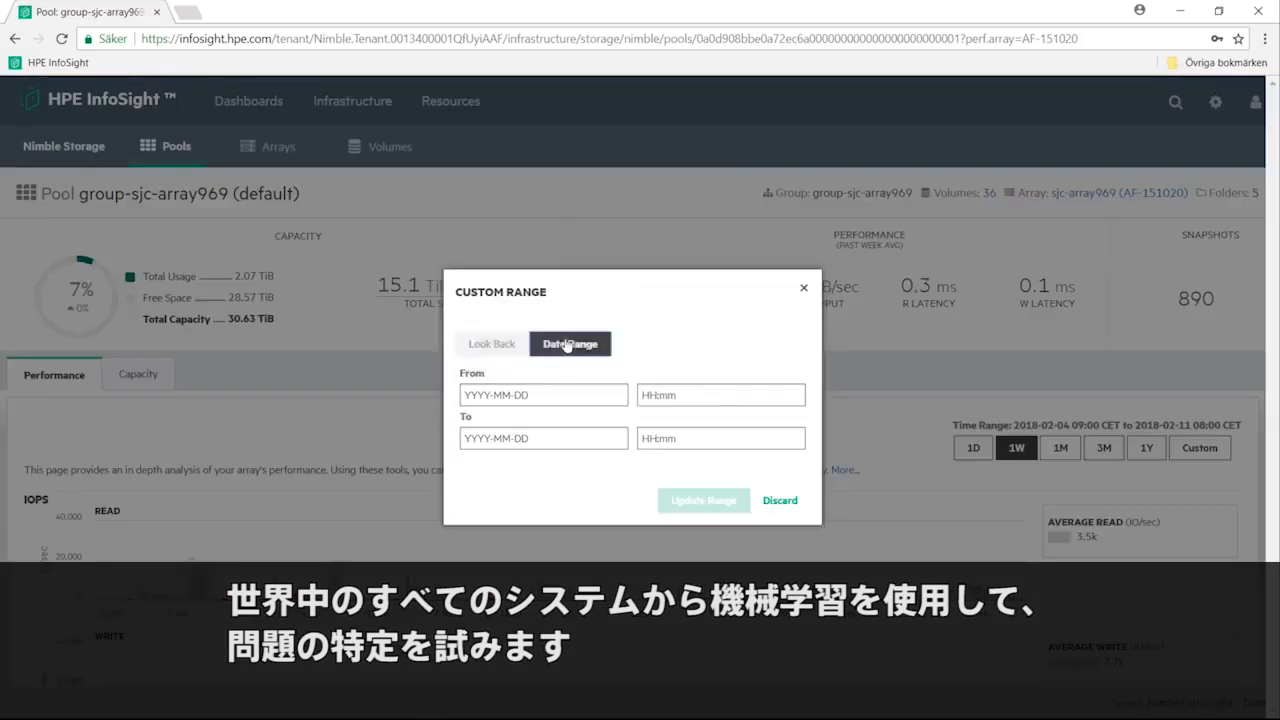
{"action": "left_click", "coordinate": [540, 394]}
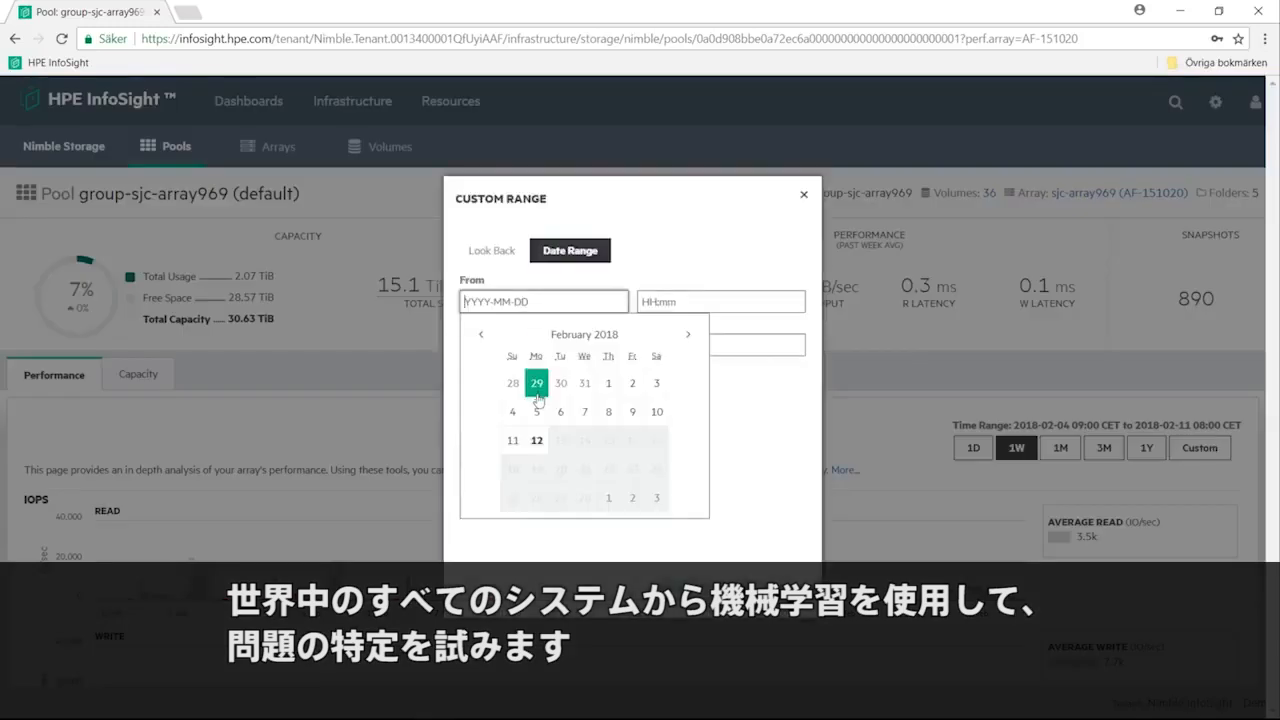
{"action": "left_click", "coordinate": [480, 334]}
{"action": "left_click", "coordinate": [557, 503]}
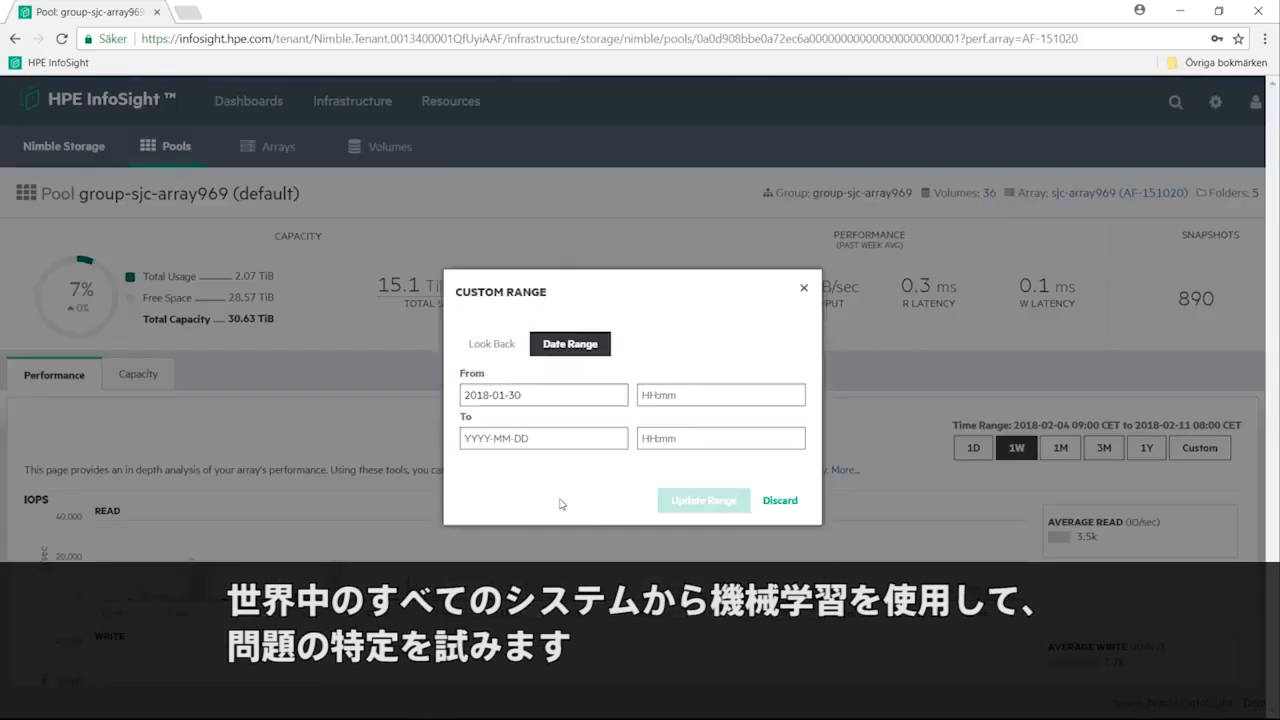
{"action": "left_click", "coordinate": [560, 434]}
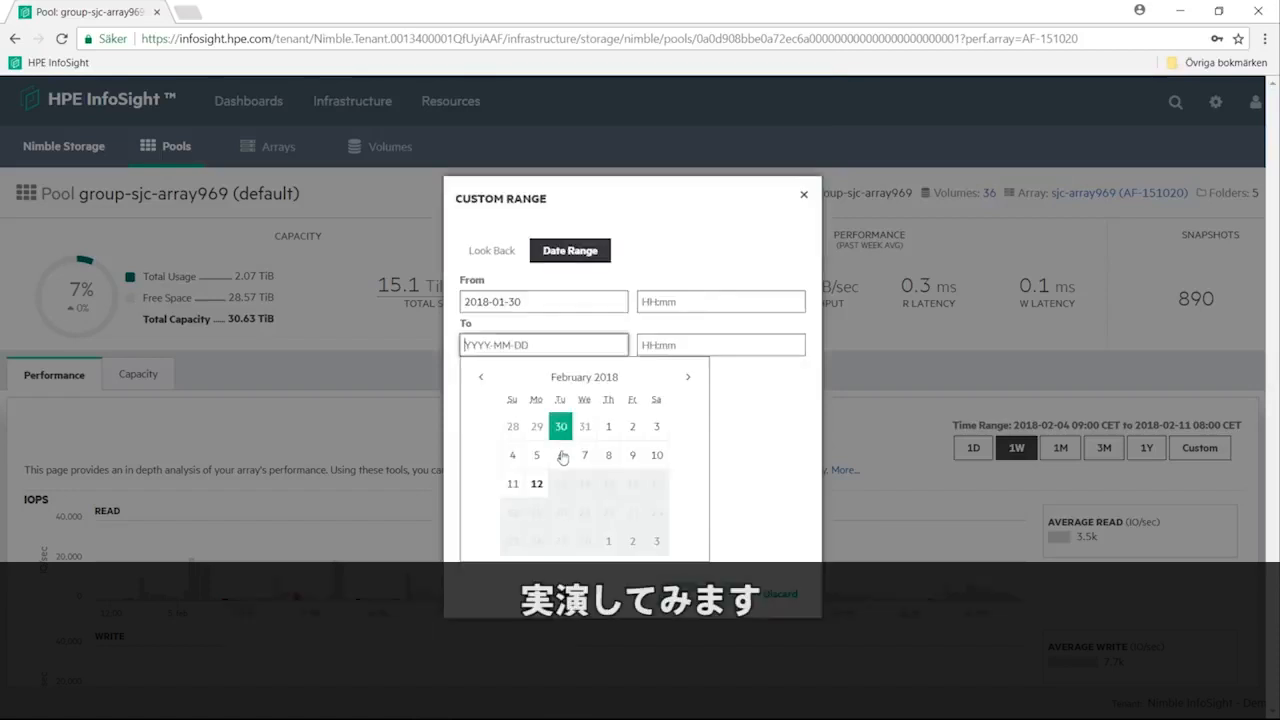
{"action": "left_click", "coordinate": [656, 428]}
{"action": "left_click", "coordinate": [706, 501]}
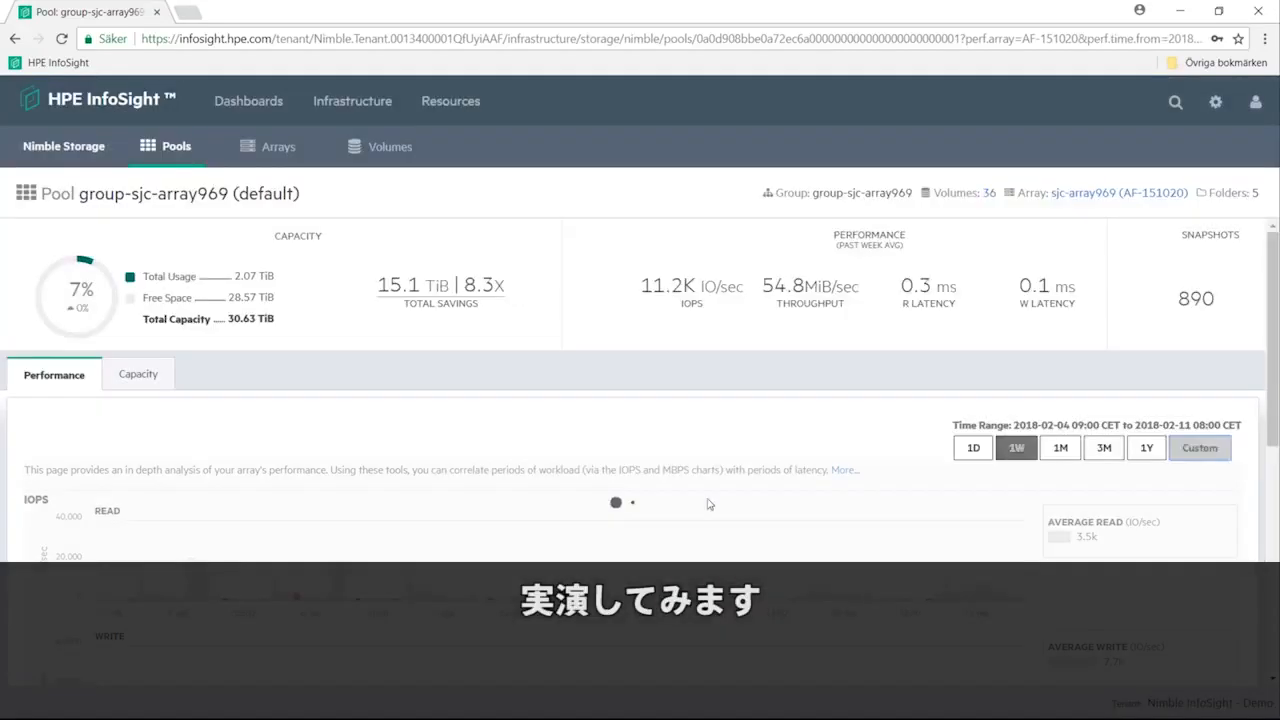
Examine the pool's read and write IOPS and latency charts for periods of high latency.
{"action": "scroll", "coordinate": [1271, 338], "scroll_direction": "down", "scroll_amount": 1}
{"action": "scroll", "coordinate": [1271, 338], "scroll_direction": "down", "scroll_amount": 2}
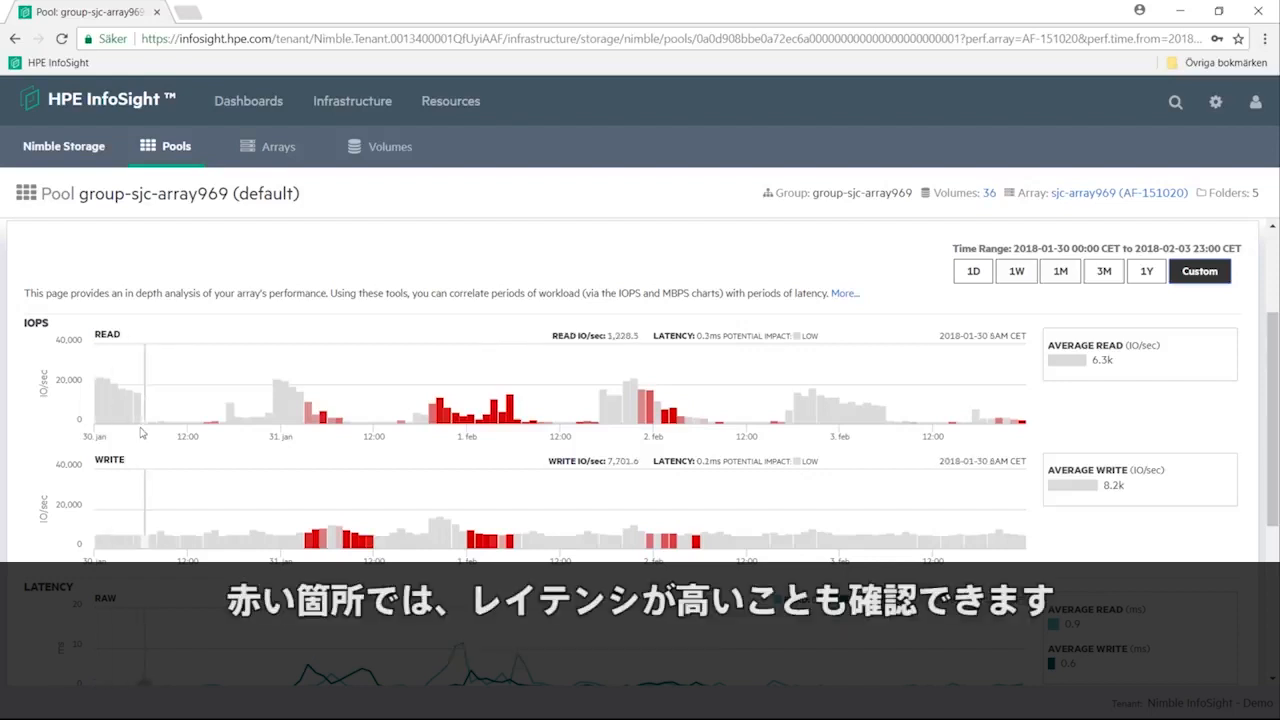
{"action": "scroll", "coordinate": [141, 432], "scroll_direction": "down", "scroll_amount": 1}
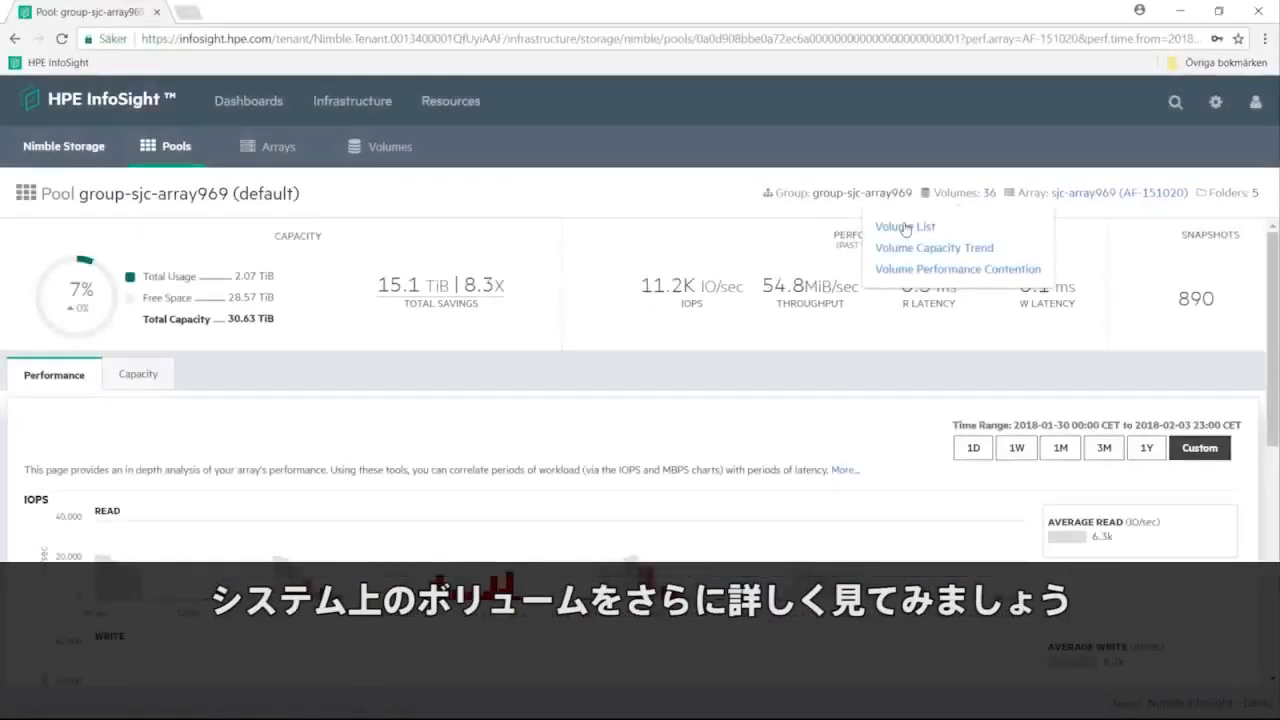
Open the pool's Volume List and sort the volumes by IO/week in descending order.
{"action": "left_click", "coordinate": [885, 221]}
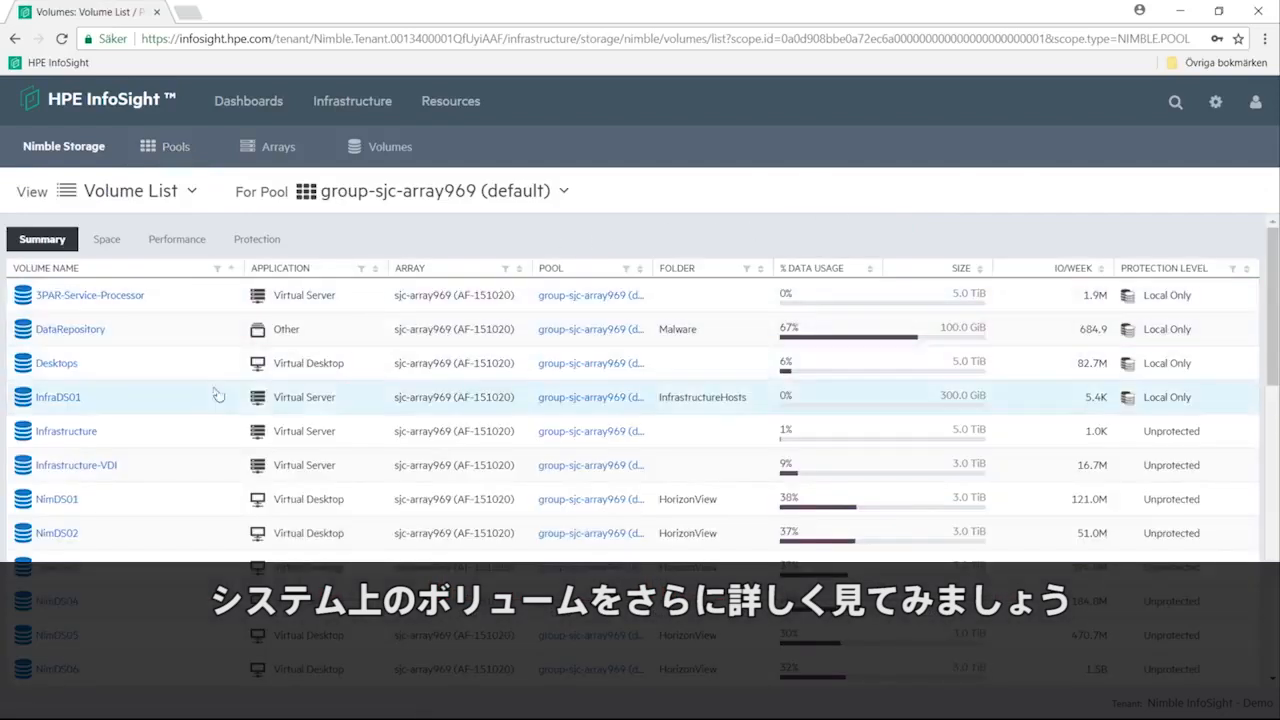
{"action": "left_click", "coordinate": [1062, 267]}
{"action": "left_click", "coordinate": [1060, 269]}
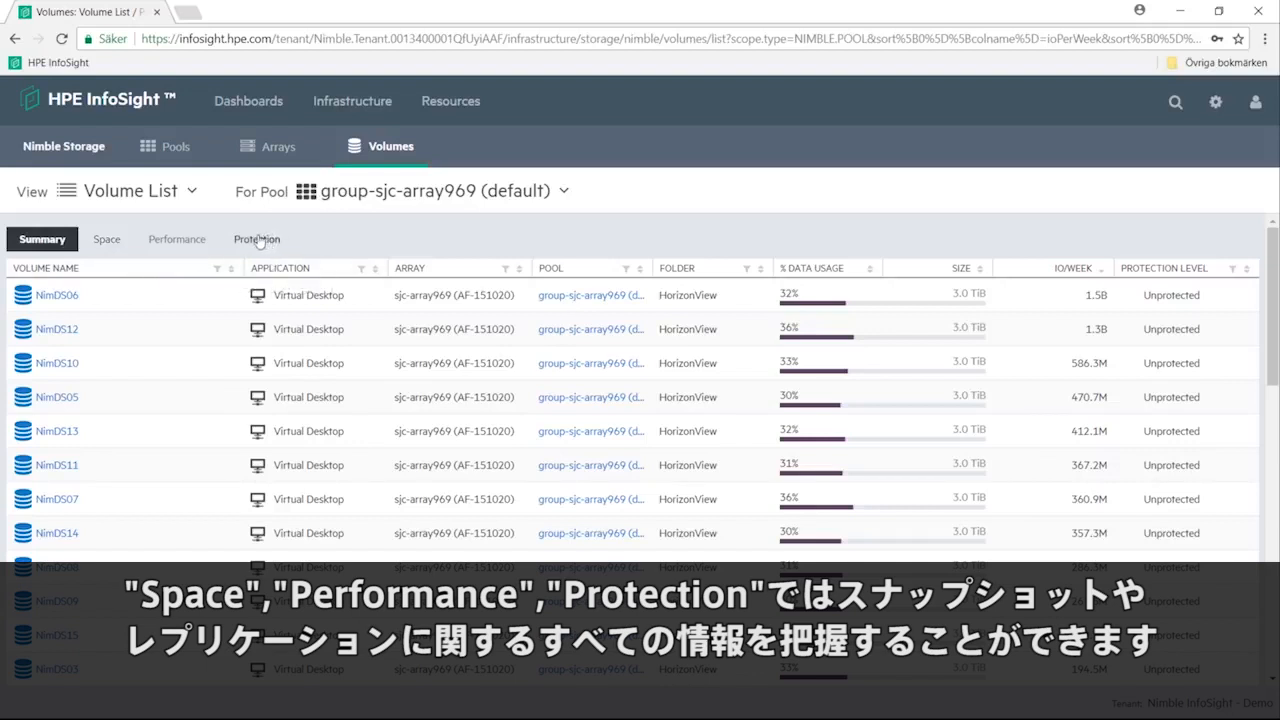
Switch to Volume Performance Contention and examine the measure and IO type options and the top volumes by activity and latency.
{"action": "left_click", "coordinate": [112, 194]}
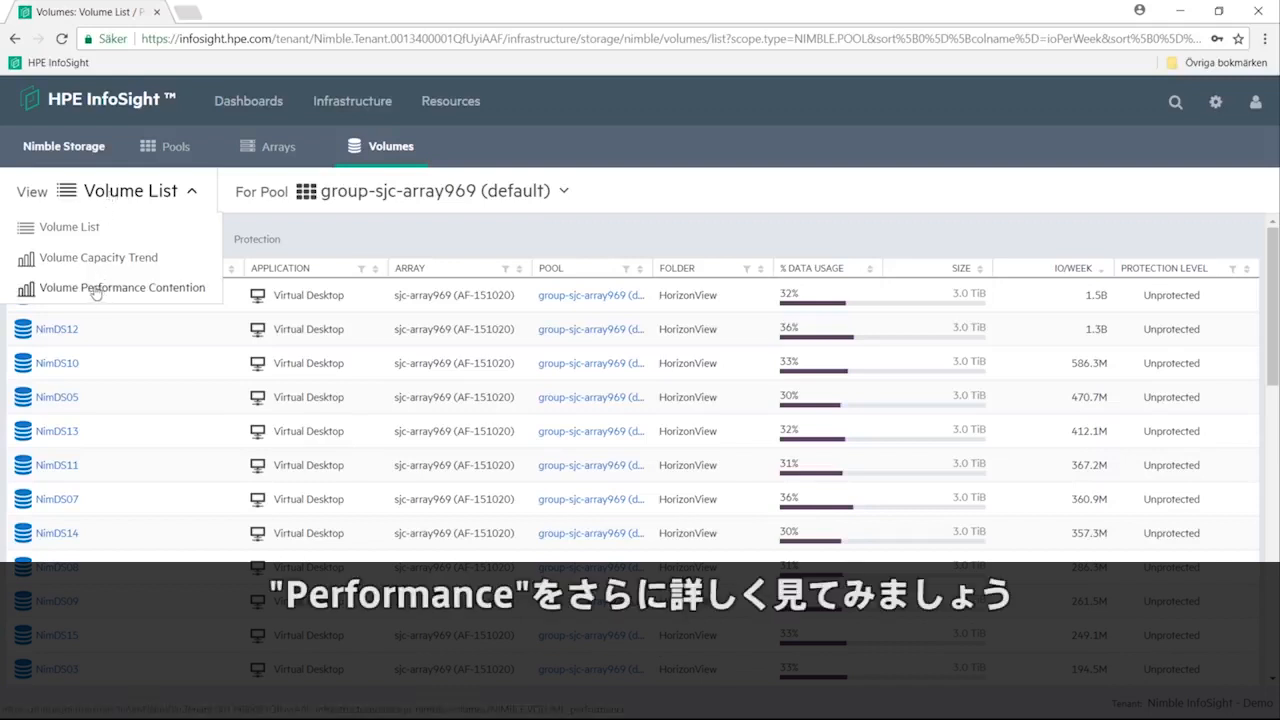
{"action": "left_click", "coordinate": [96, 289]}
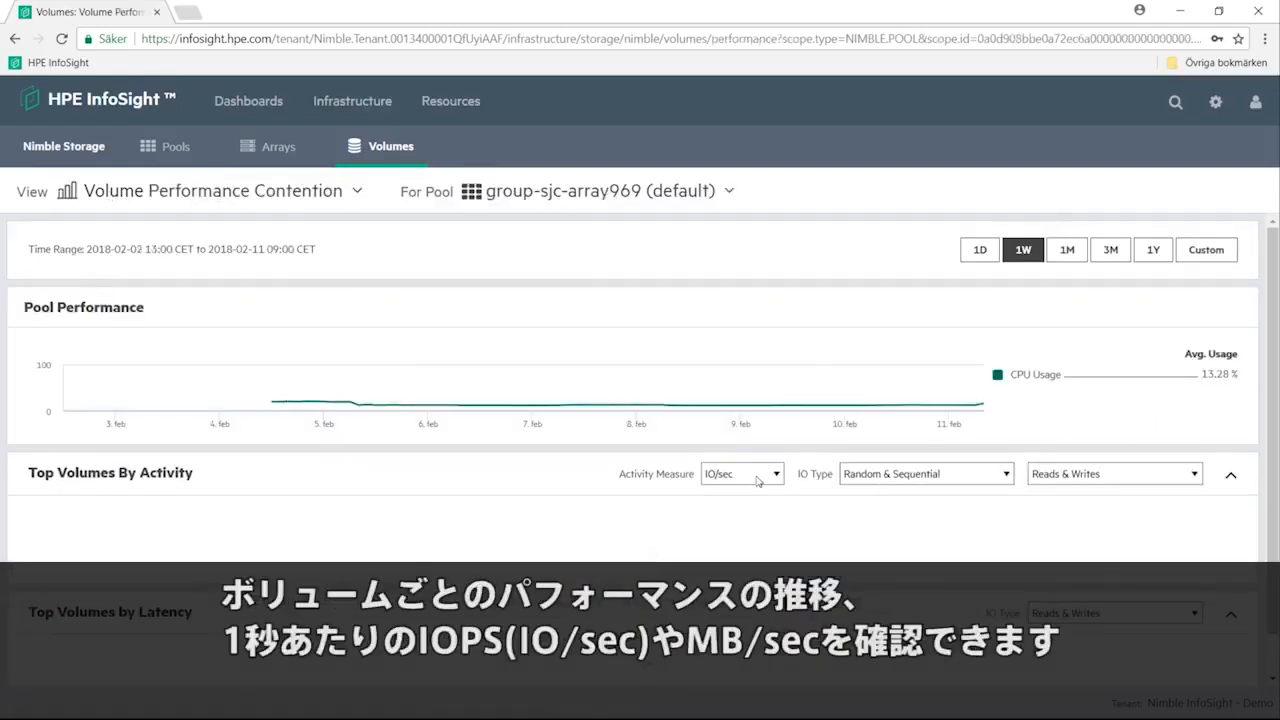
{"action": "left_click", "coordinate": [757, 478]}
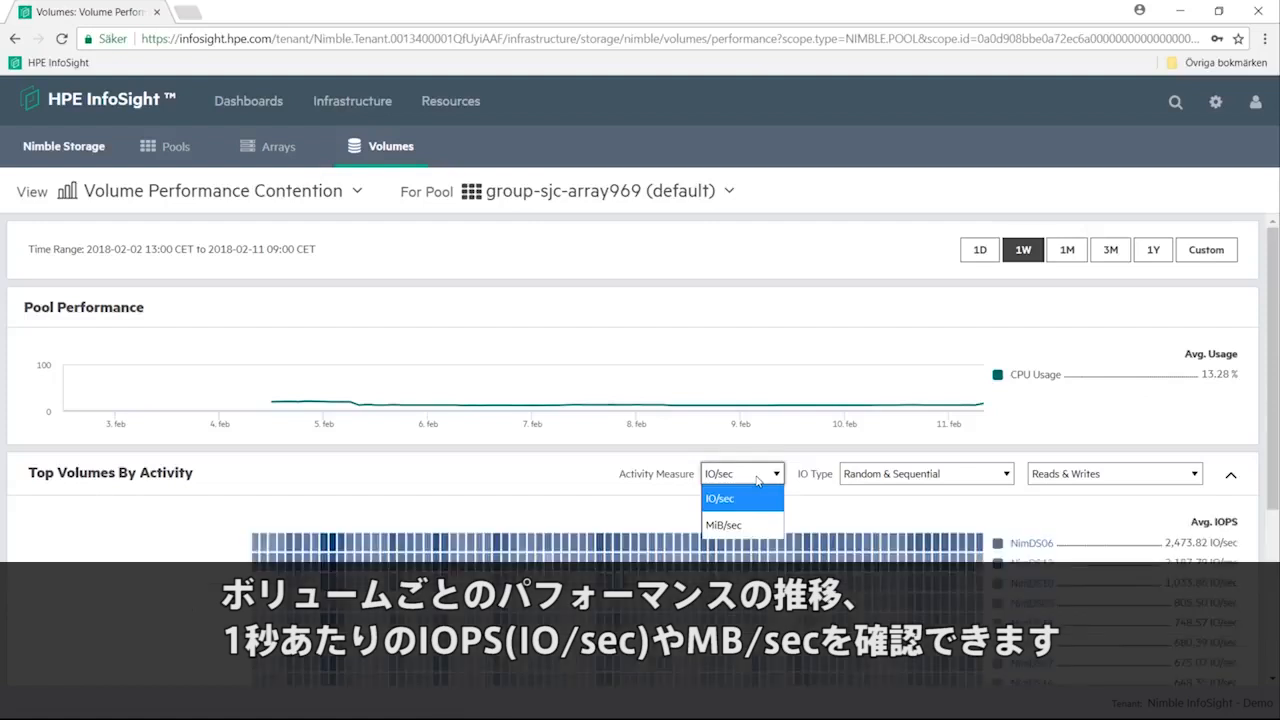
{"action": "left_click", "coordinate": [971, 478]}
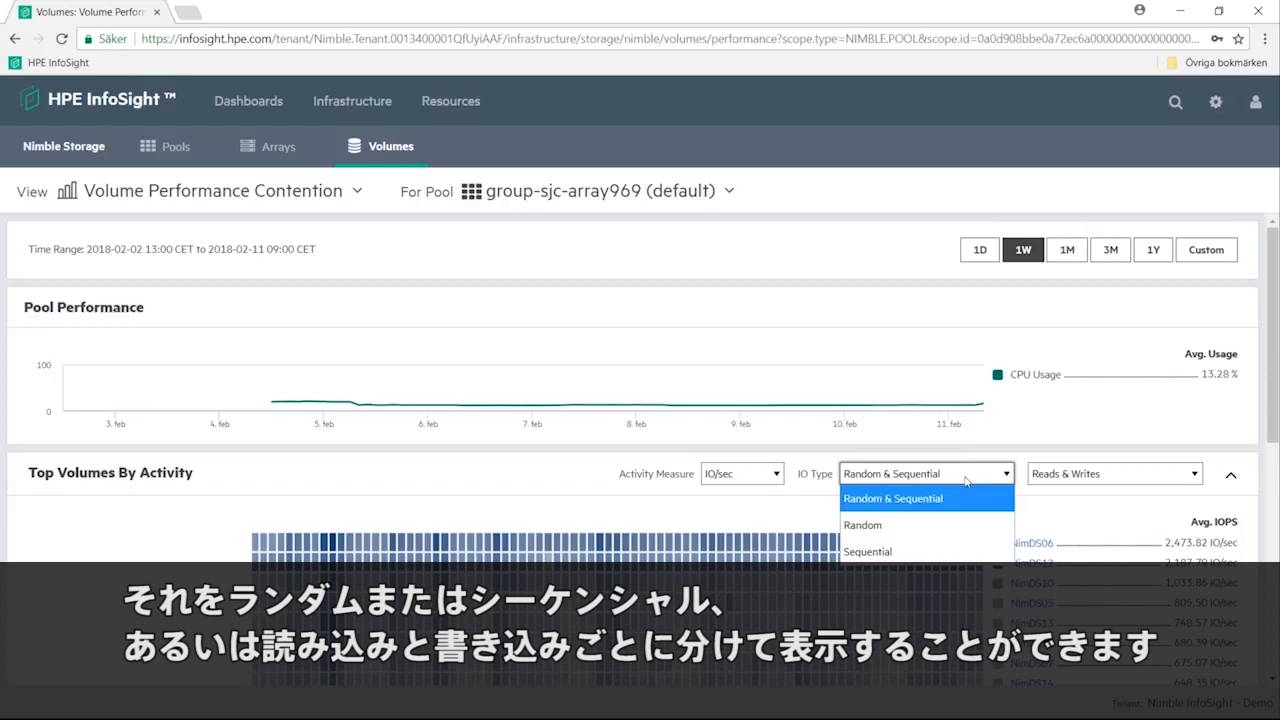
{"action": "left_click", "coordinate": [1112, 480]}
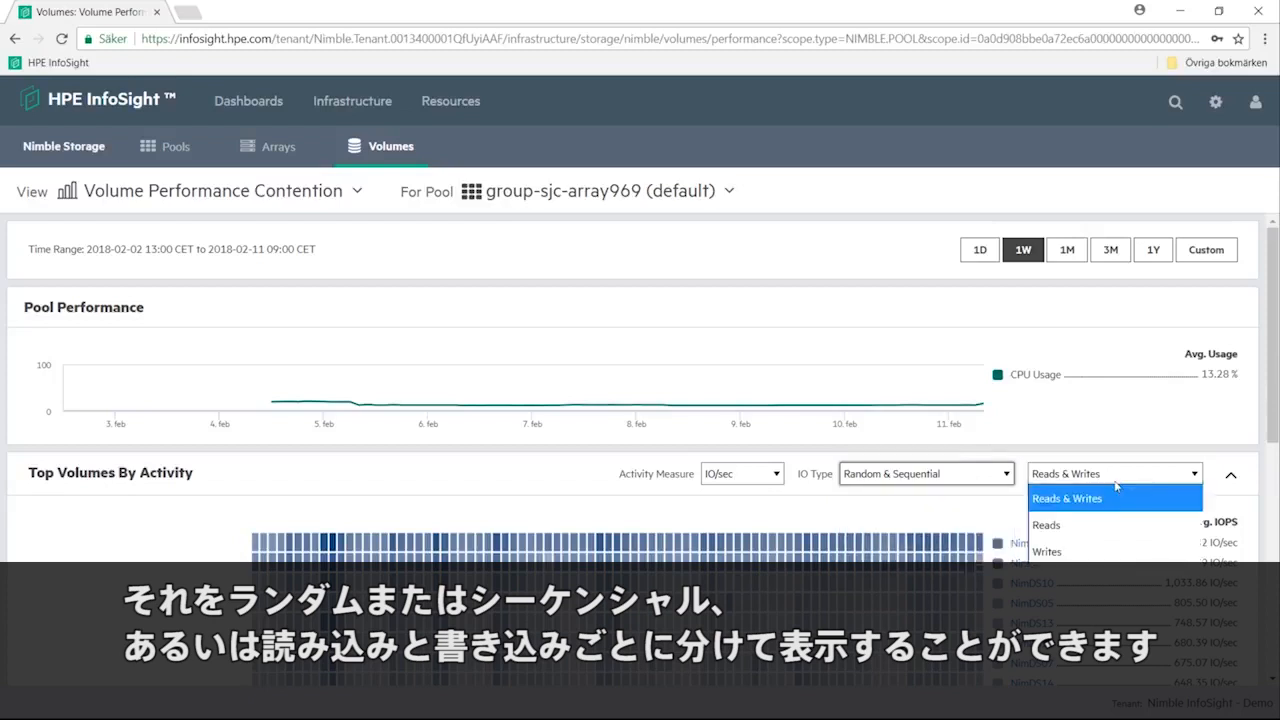
{"action": "left_click_drag", "start_coordinate": [1275, 350], "coordinate": [1275, 474]}
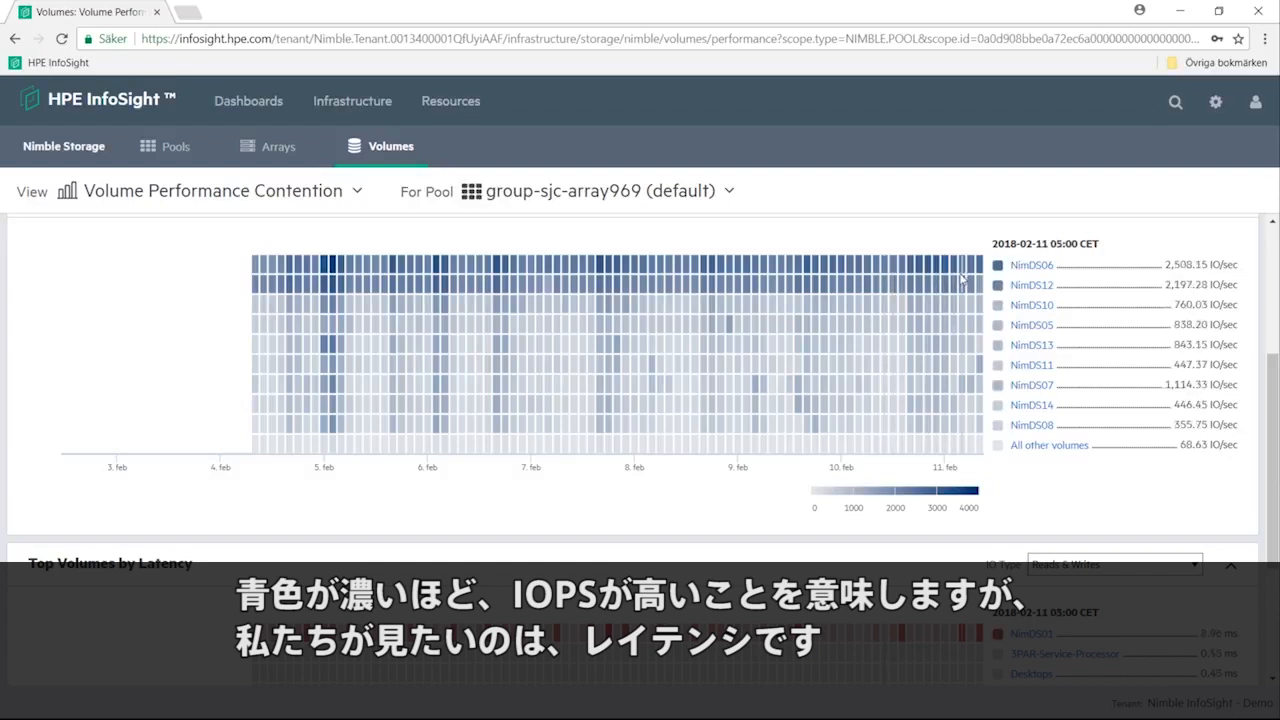
{"action": "scroll", "coordinate": [962, 280], "scroll_direction": "down", "scroll_amount": 2}
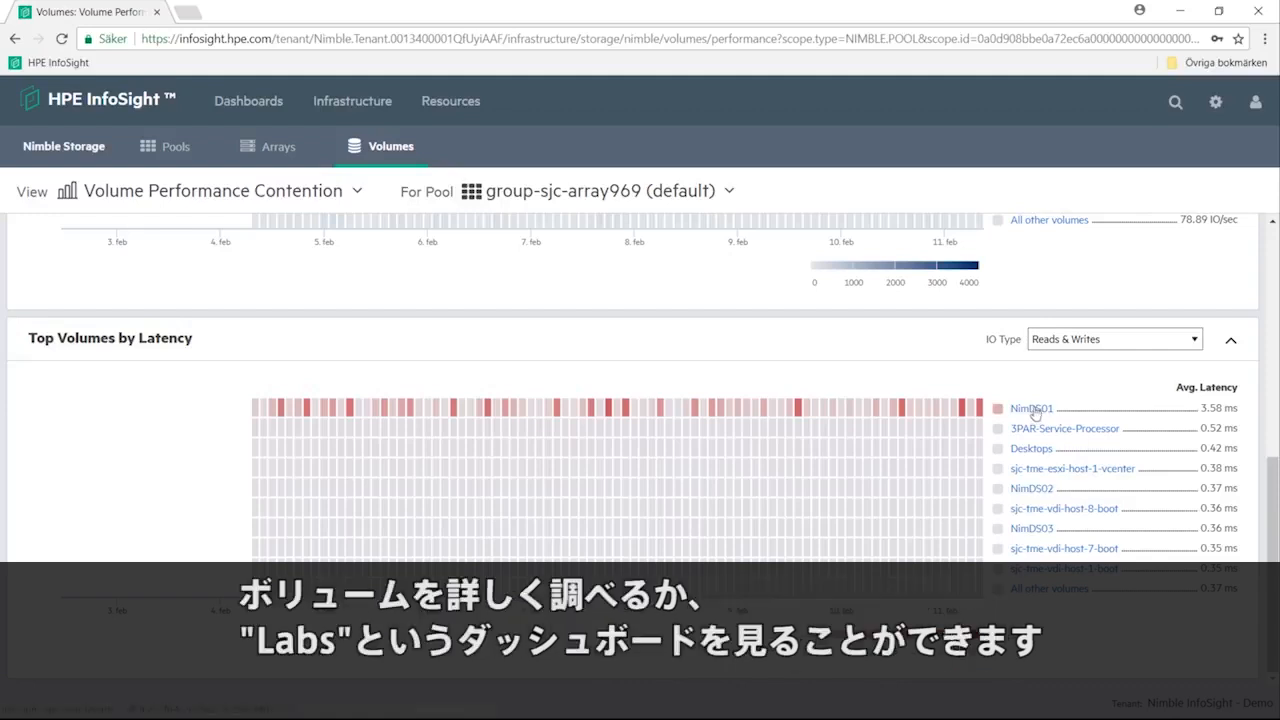
Open the Nimble Storage Labs dashboard.
{"action": "left_click", "coordinate": [248, 106]}
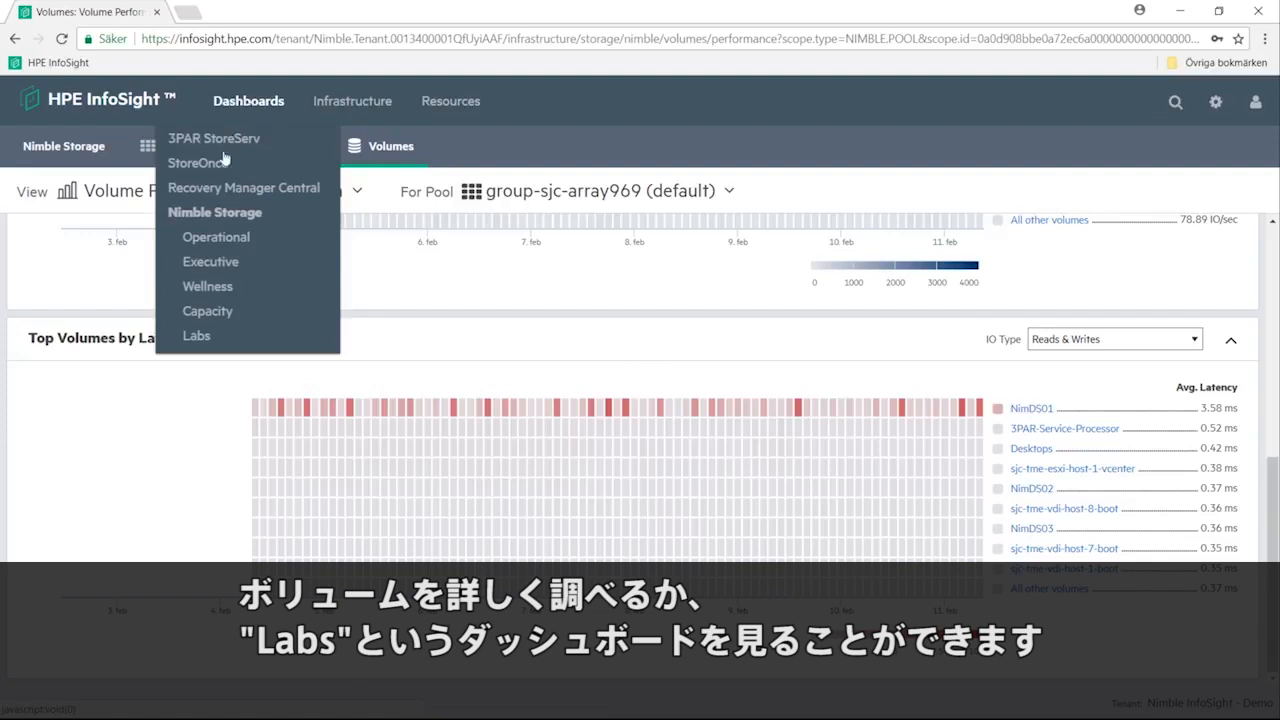
{"action": "left_click", "coordinate": [198, 337]}
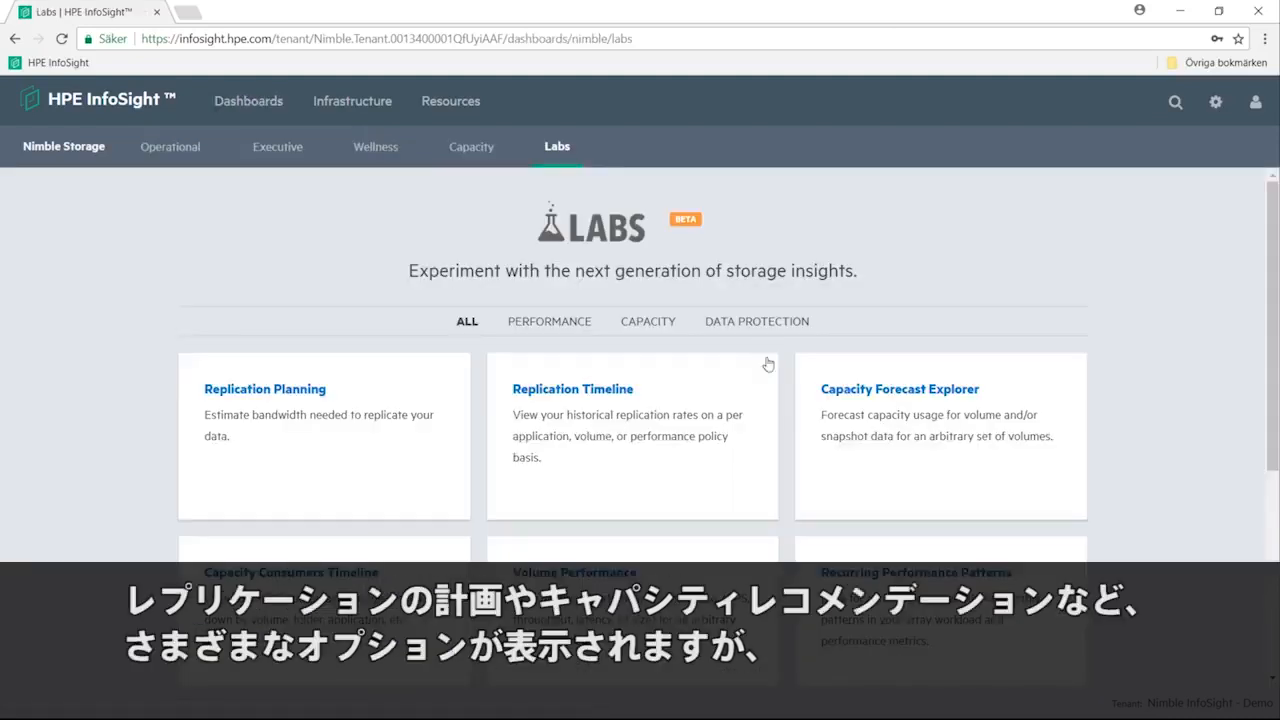
Open the AI Performance Recommendations tool from the InfoSight Labs collection.
{"action": "left_click_drag", "start_coordinate": [1276, 247], "coordinate": [1277, 342]}
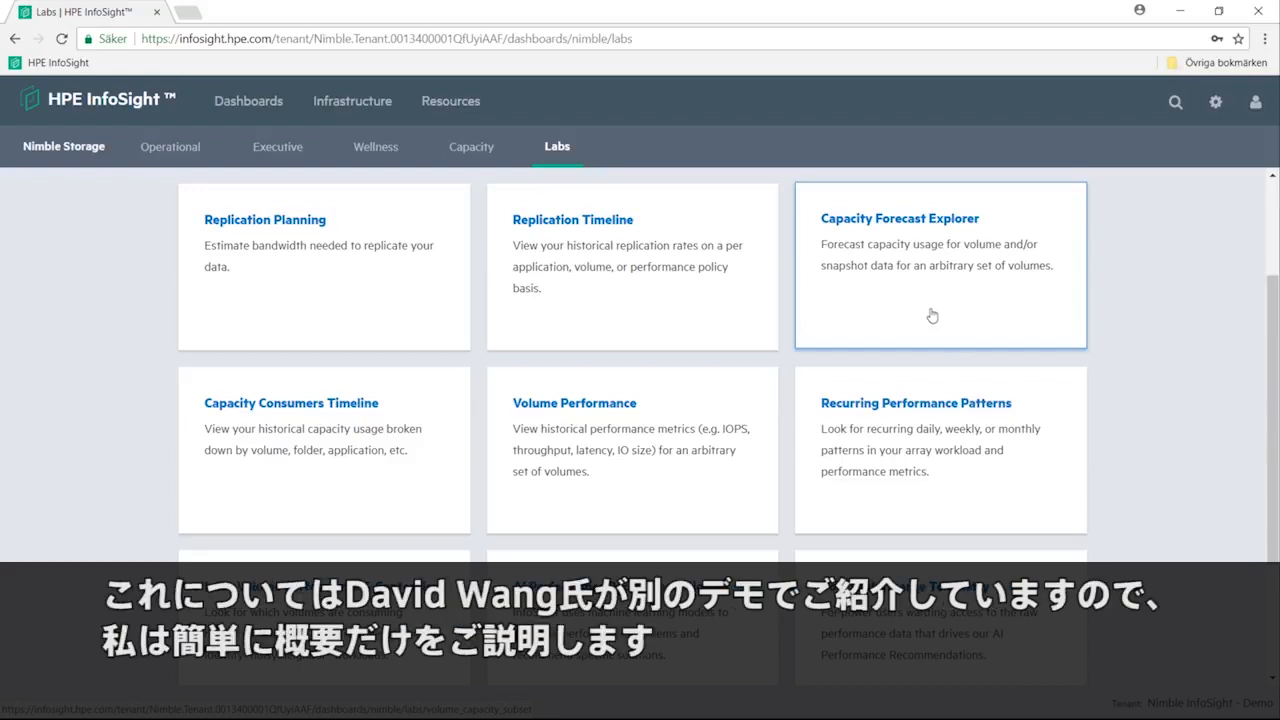
{"action": "left_click_drag", "start_coordinate": [1273, 328], "coordinate": [1273, 348]}
{"action": "scroll", "coordinate": [614, 331], "scroll_direction": "down", "scroll_amount": 2}
{"action": "left_click", "coordinate": [623, 408]}
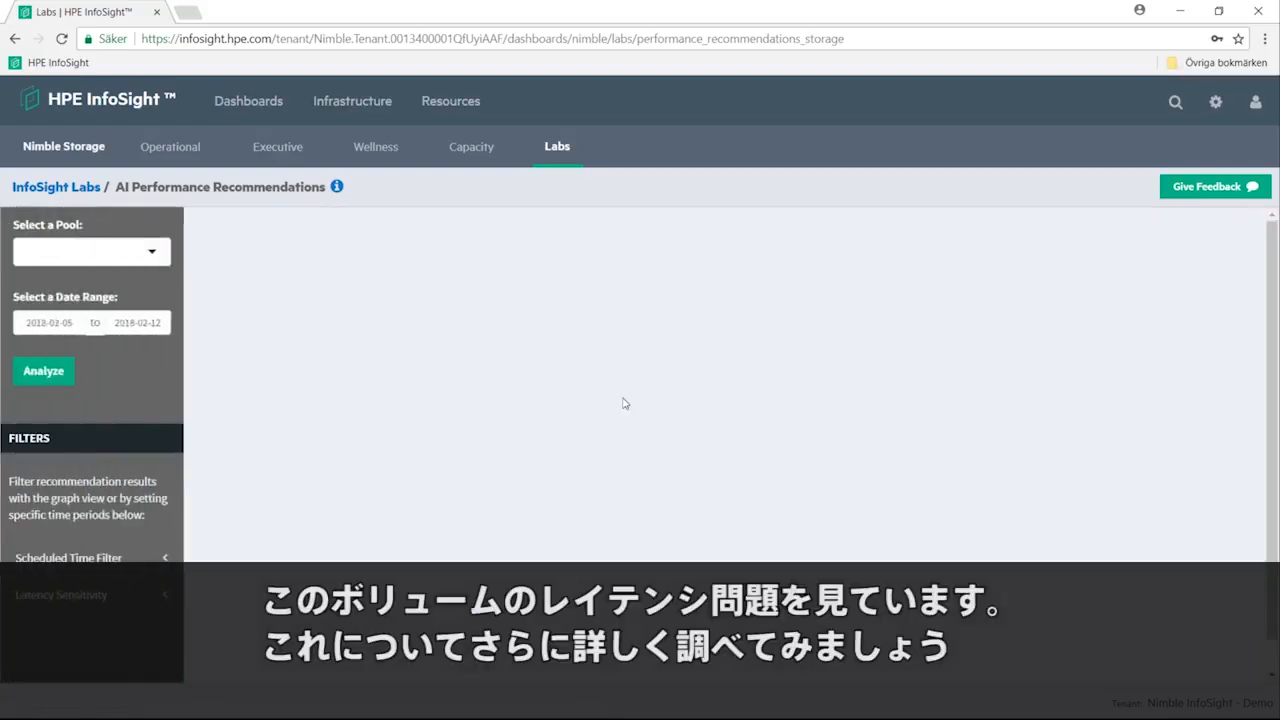
Select the pool group-sjc-array969 : default (AF-151020) and set the date range to 2018-01-30 to 2018-02-03.
{"action": "left_click", "coordinate": [151, 261]}
{"action": "left_click", "coordinate": [75, 402]}
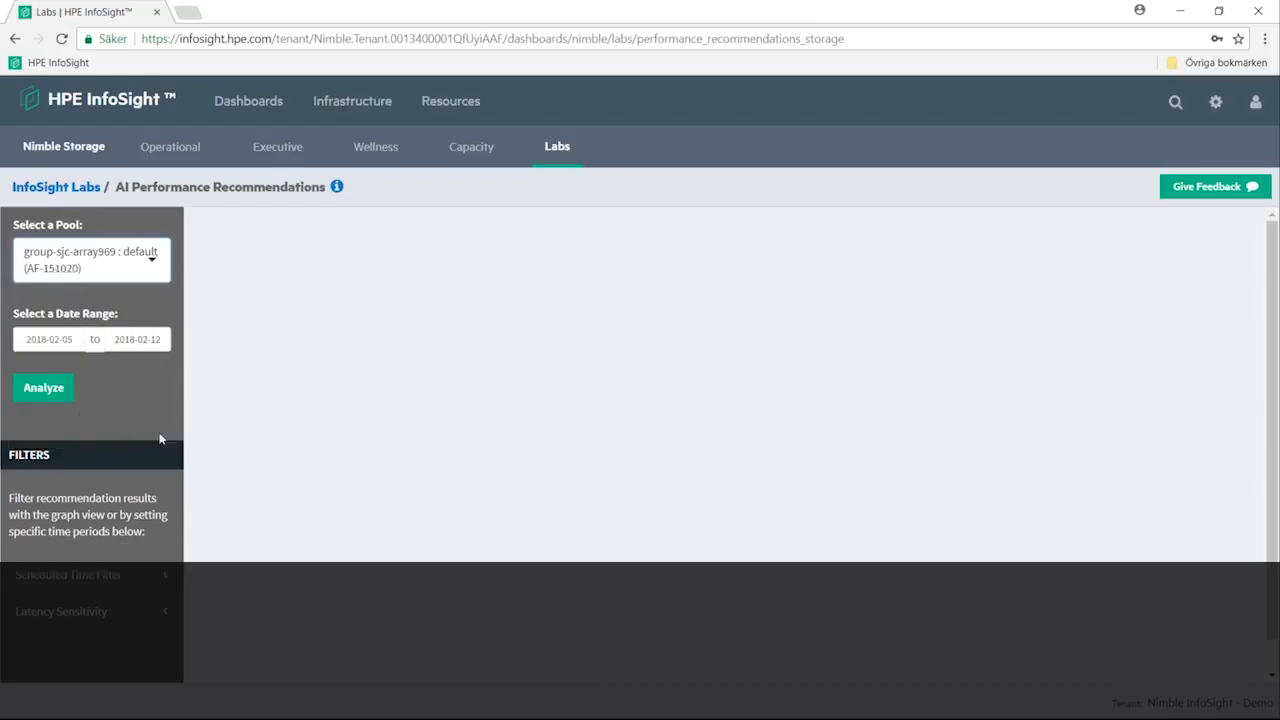
{"action": "left_click", "coordinate": [46, 334]}
{"action": "left_click", "coordinate": [26, 370]}
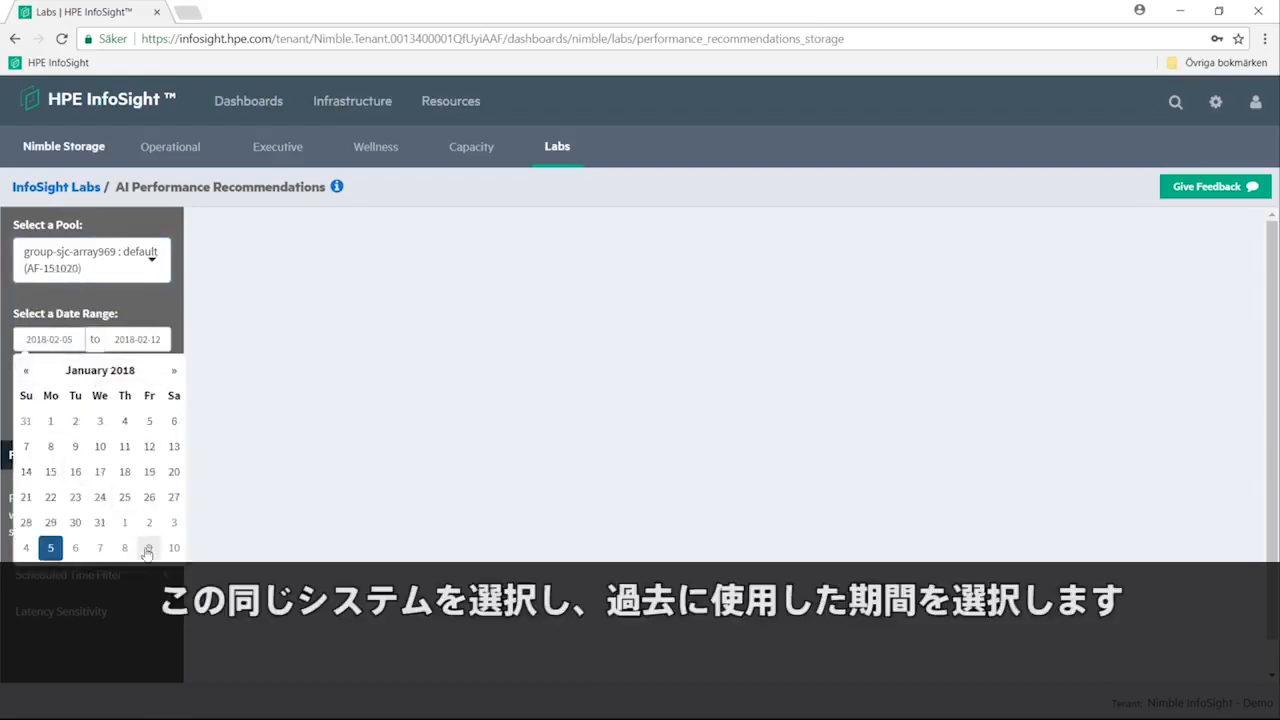
{"action": "left_click", "coordinate": [75, 522]}
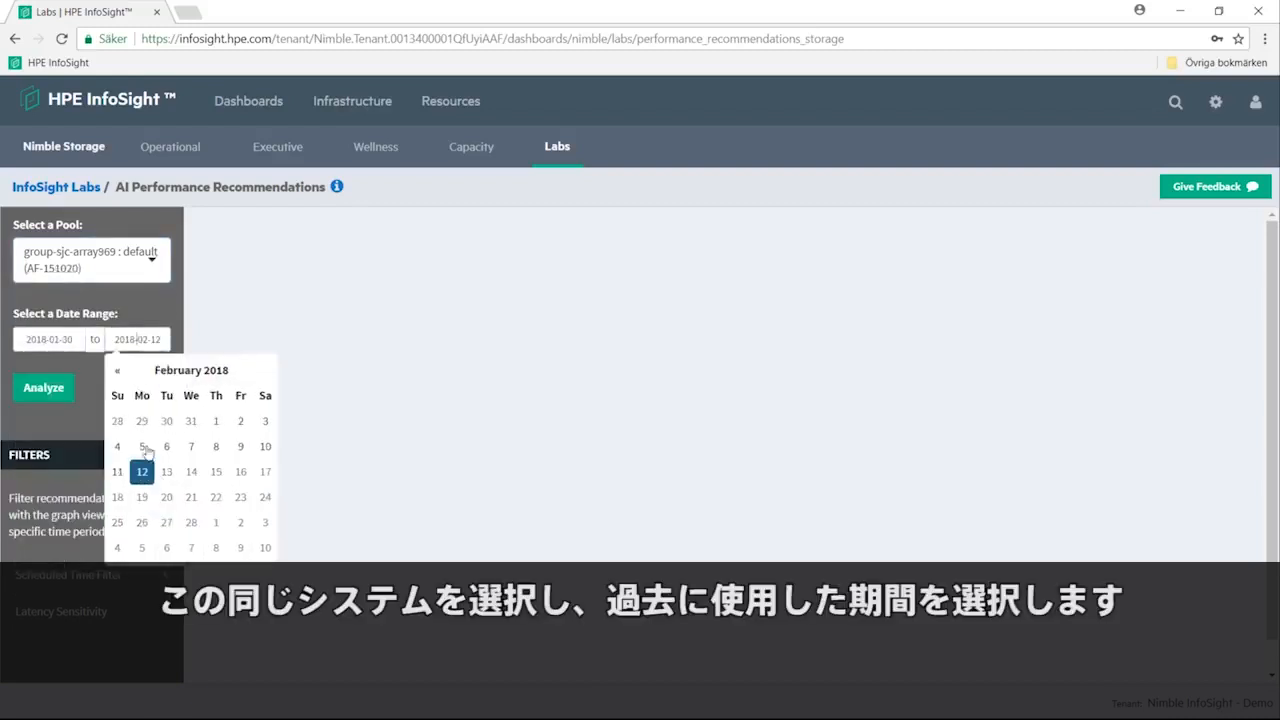
{"action": "left_click", "coordinate": [265, 421]}
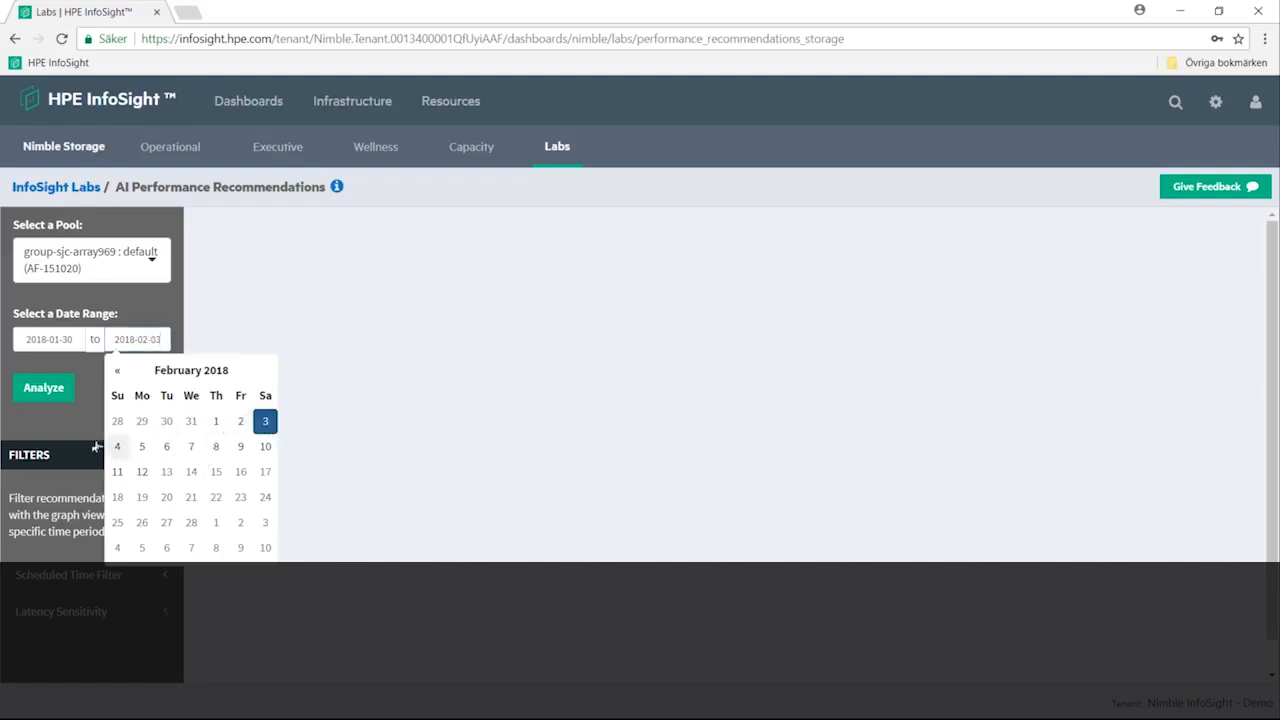
{"action": "left_click", "coordinate": [66, 431]}
Check the Scheduled Time Filter and Latency Sensitivity options for the recommendations, and run the analysis for the selected pool.
{"action": "scroll", "coordinate": [72, 420], "scroll_direction": "down", "scroll_amount": 1}
{"action": "left_click", "coordinate": [130, 543]}
{"action": "scroll", "coordinate": [123, 476], "scroll_direction": "down", "scroll_amount": 2}
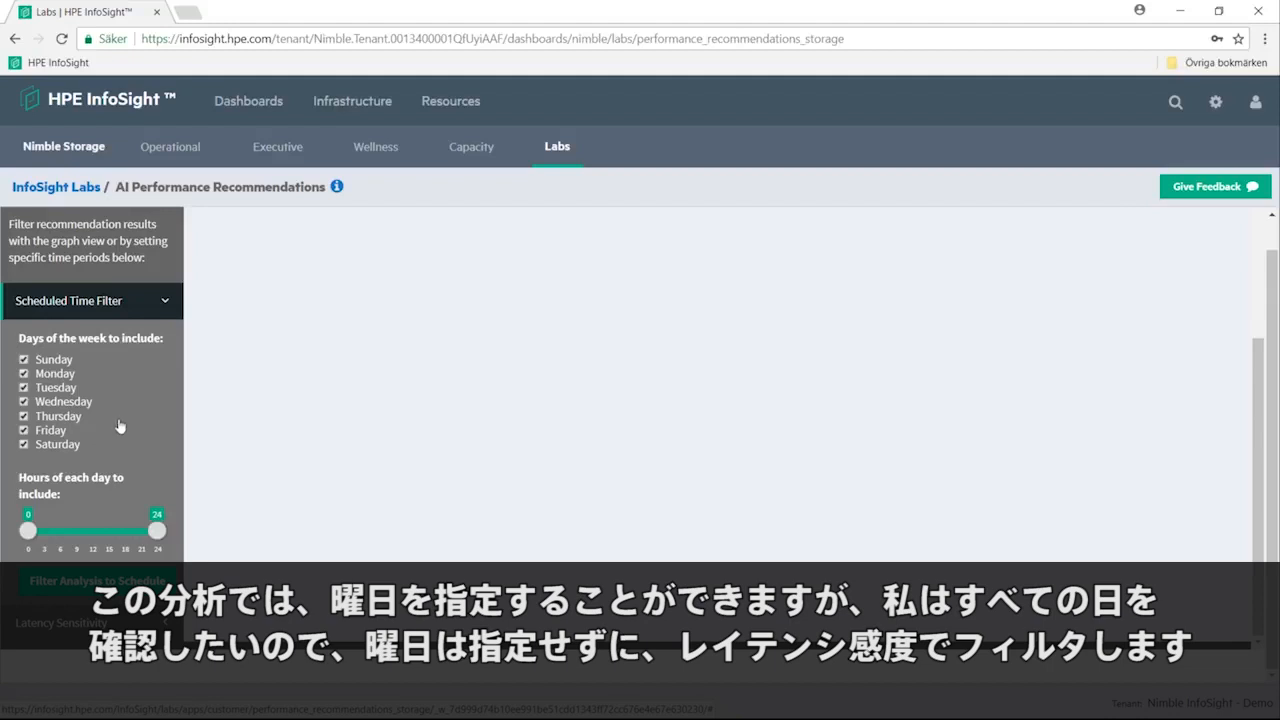
{"action": "left_click", "coordinate": [140, 300]}
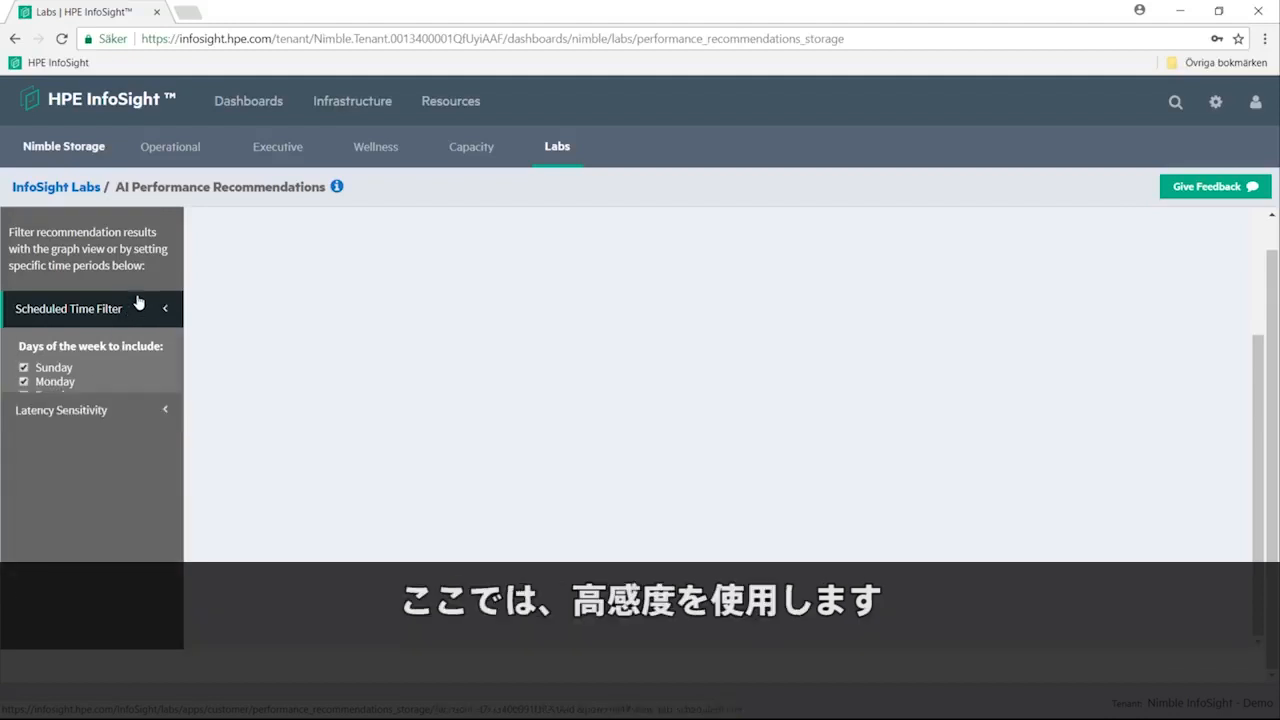
{"action": "left_click", "coordinate": [100, 348]}
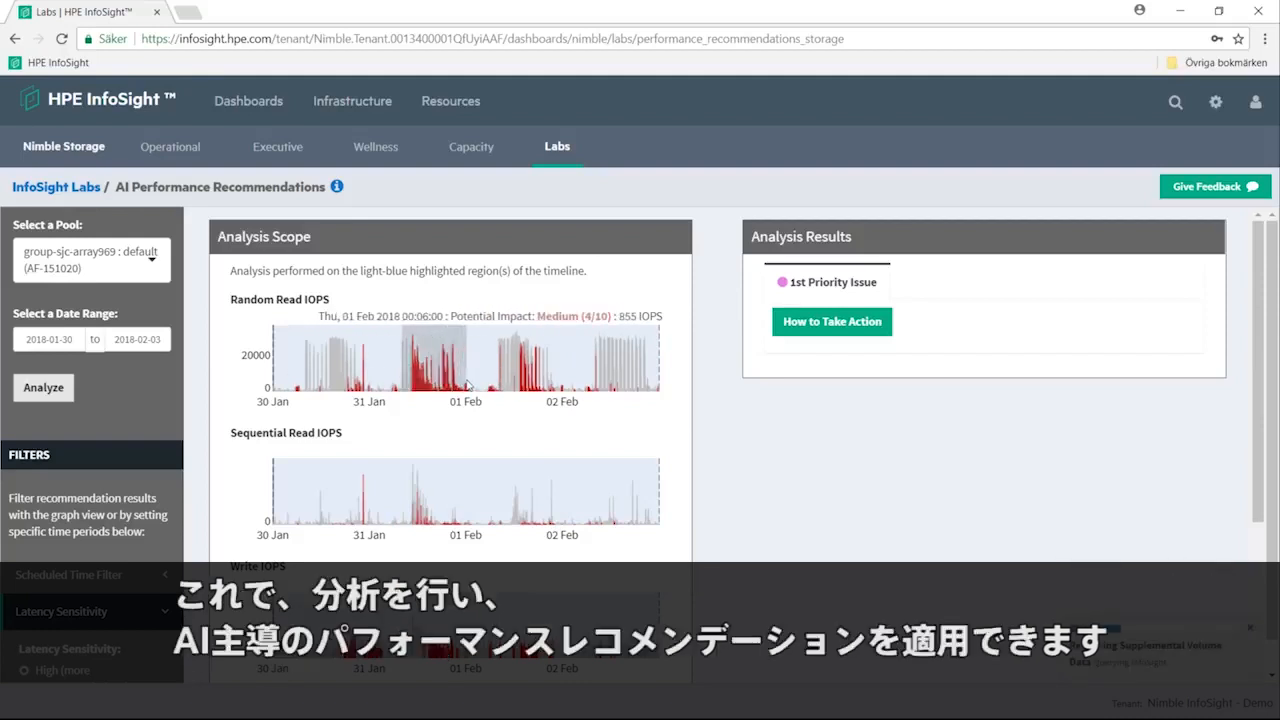
Zoom the analysis timeline to the high-latency period on 31 January and examine the diagnosis, recommendations and each volume's MBPS limit and throttling.
{"action": "left_click_drag", "start_coordinate": [467, 385], "coordinate": [467, 386]}
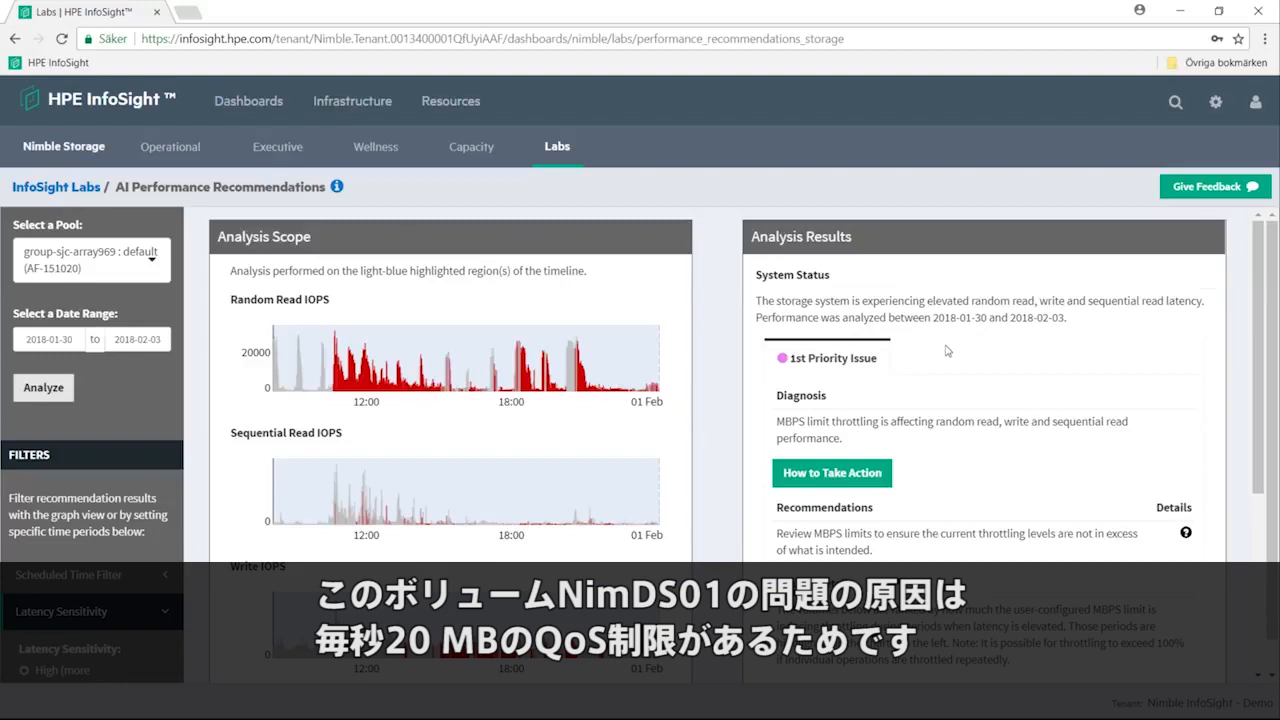
{"action": "scroll", "coordinate": [848, 524], "scroll_direction": "down", "scroll_amount": 3}
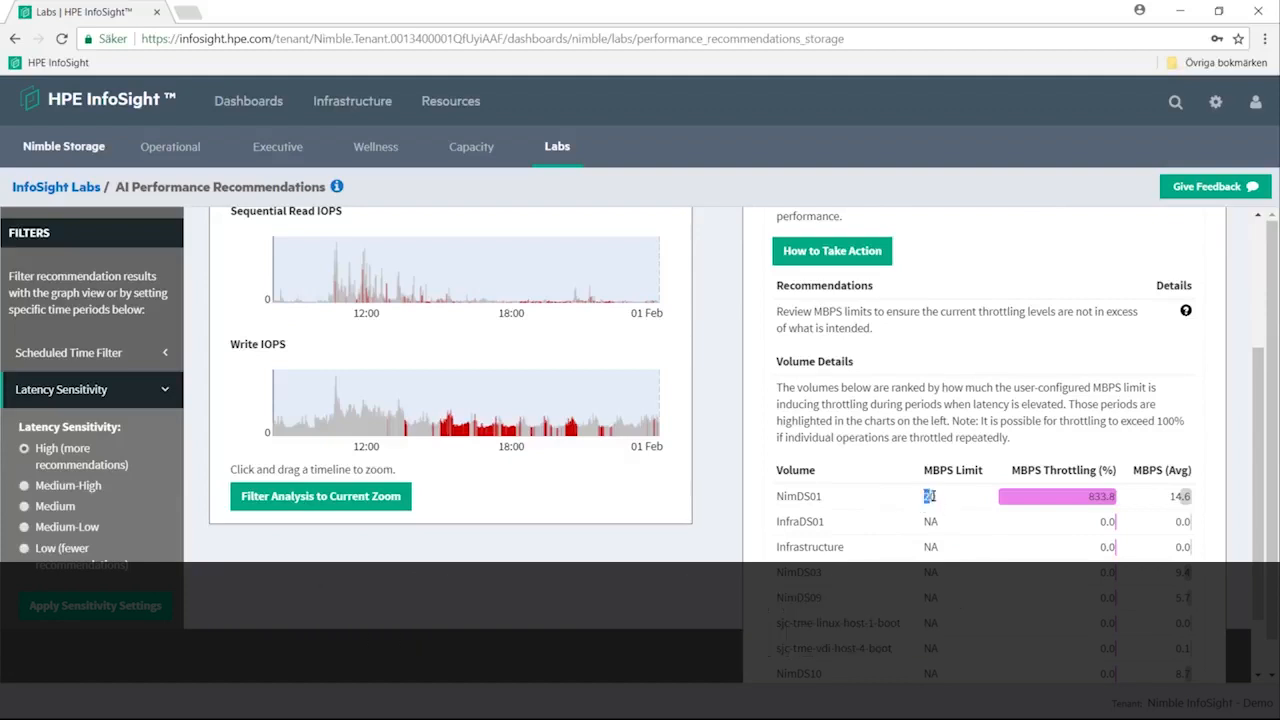
{"action": "double_click", "coordinate": [929, 496]}
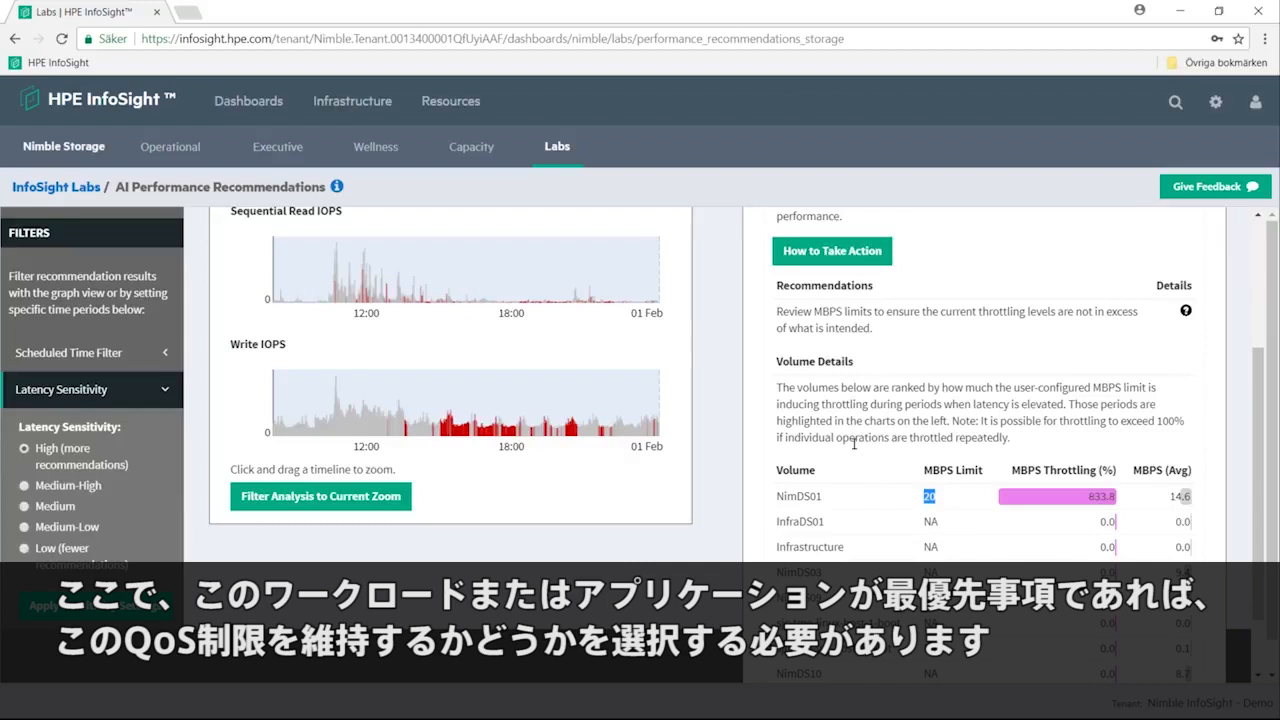
{"action": "left_click", "coordinate": [870, 399]}
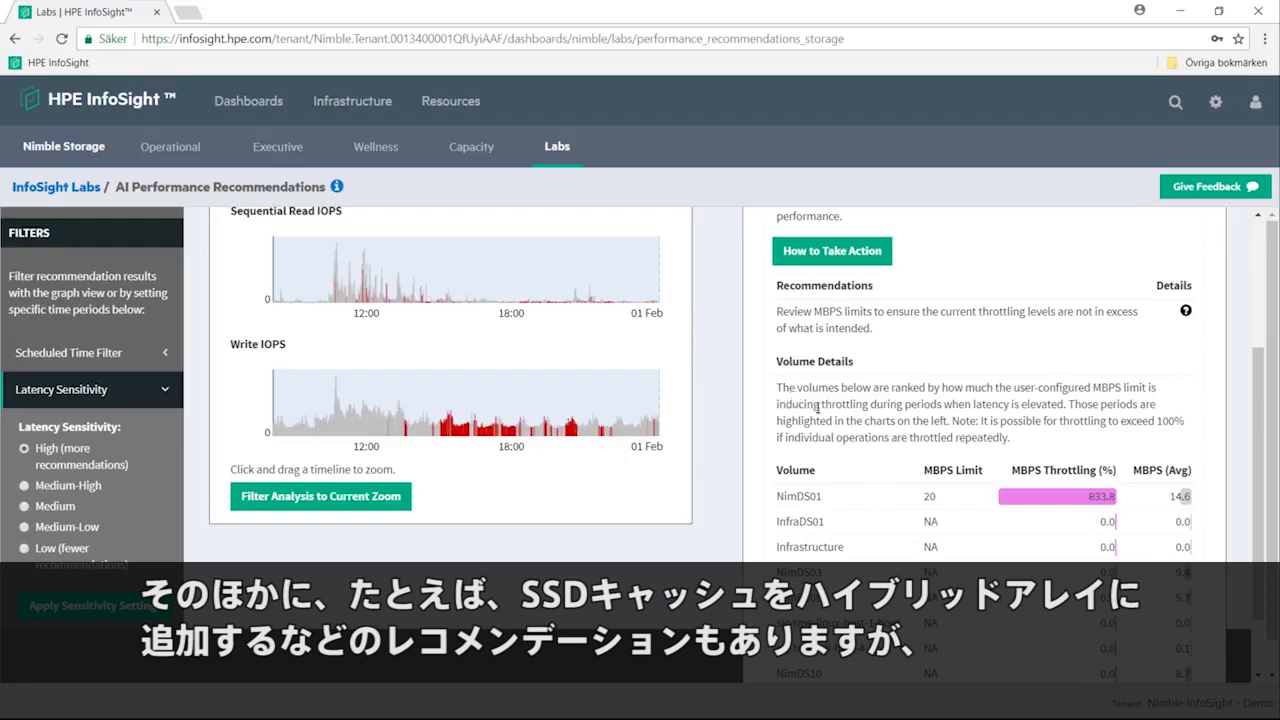
{"action": "scroll", "coordinate": [843, 414], "scroll_direction": "up", "scroll_amount": 1}
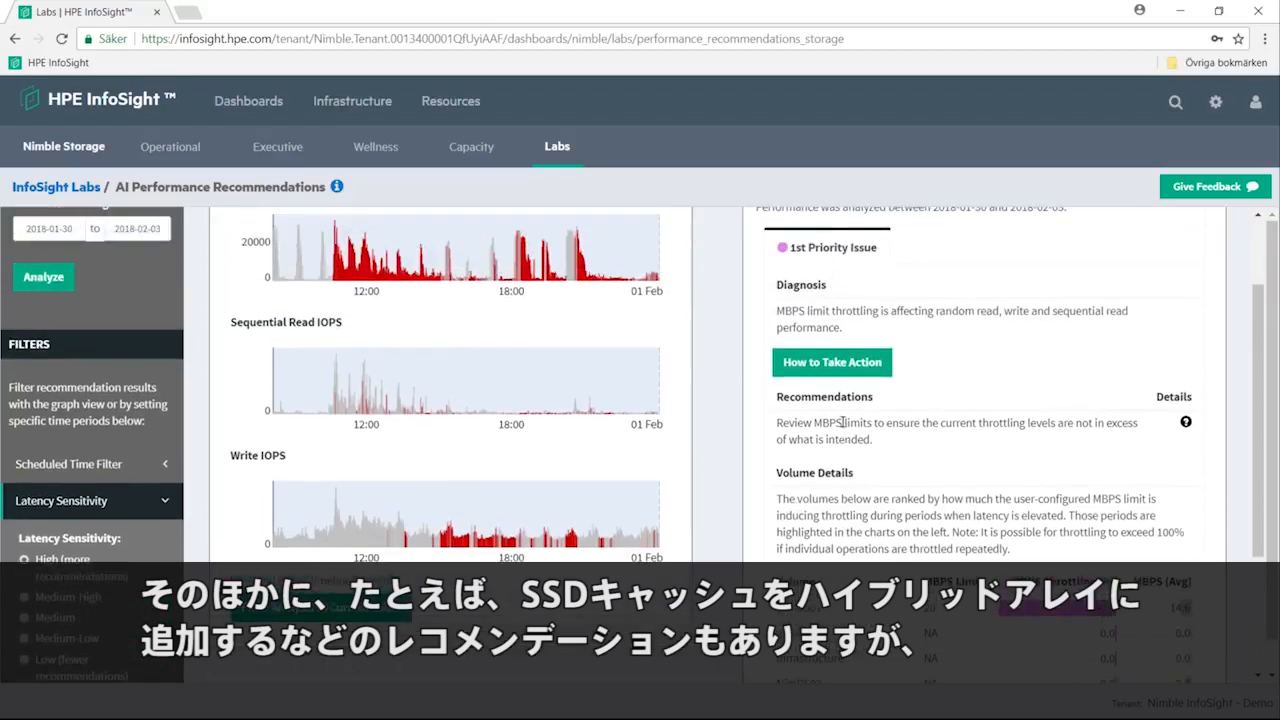
{"action": "scroll", "coordinate": [843, 422], "scroll_direction": "up", "scroll_amount": 1}
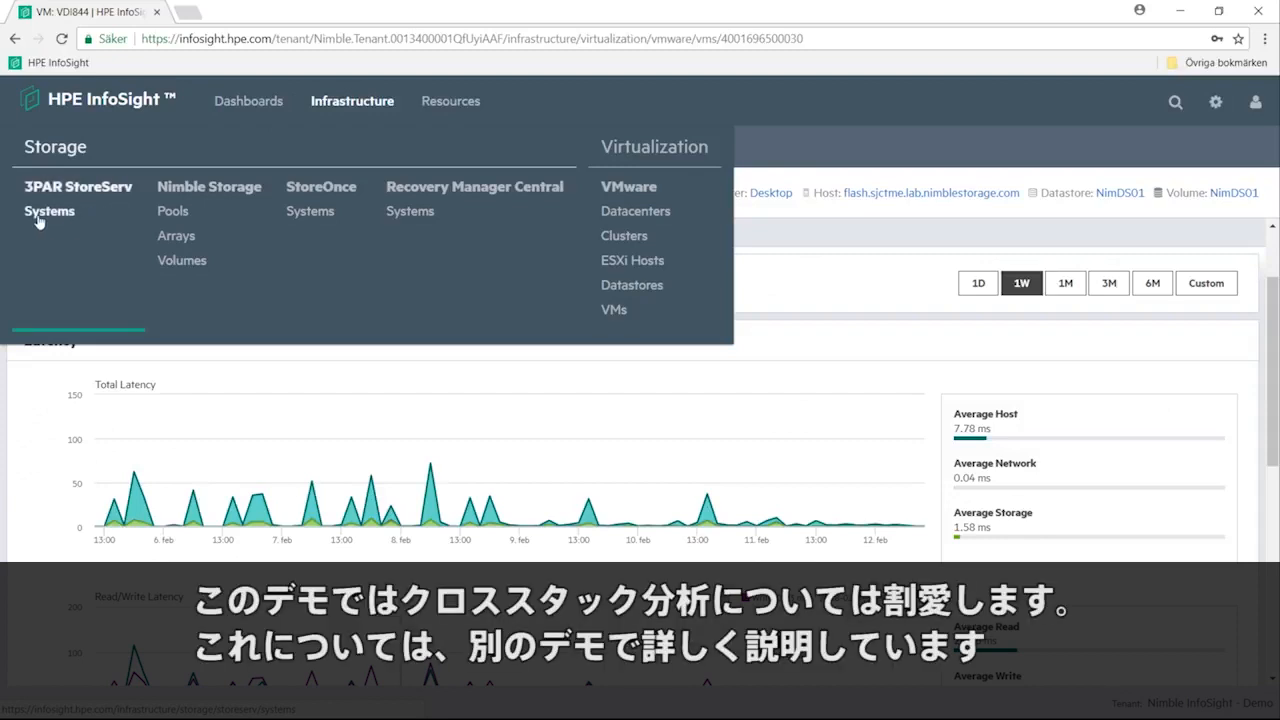
Open the 3PAR StoreServ systems list and show the VM details of the TME Lab system.
{"action": "left_click", "coordinate": [38, 213]}
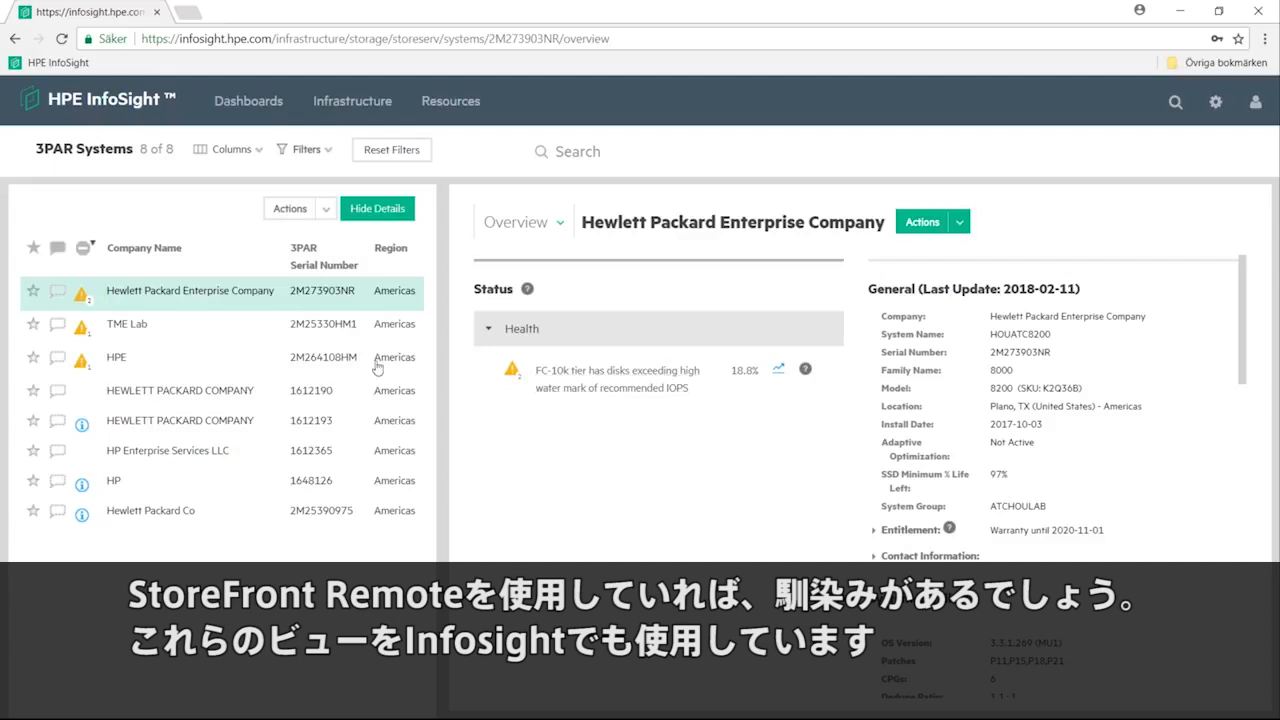
{"action": "left_click", "coordinate": [130, 325]}
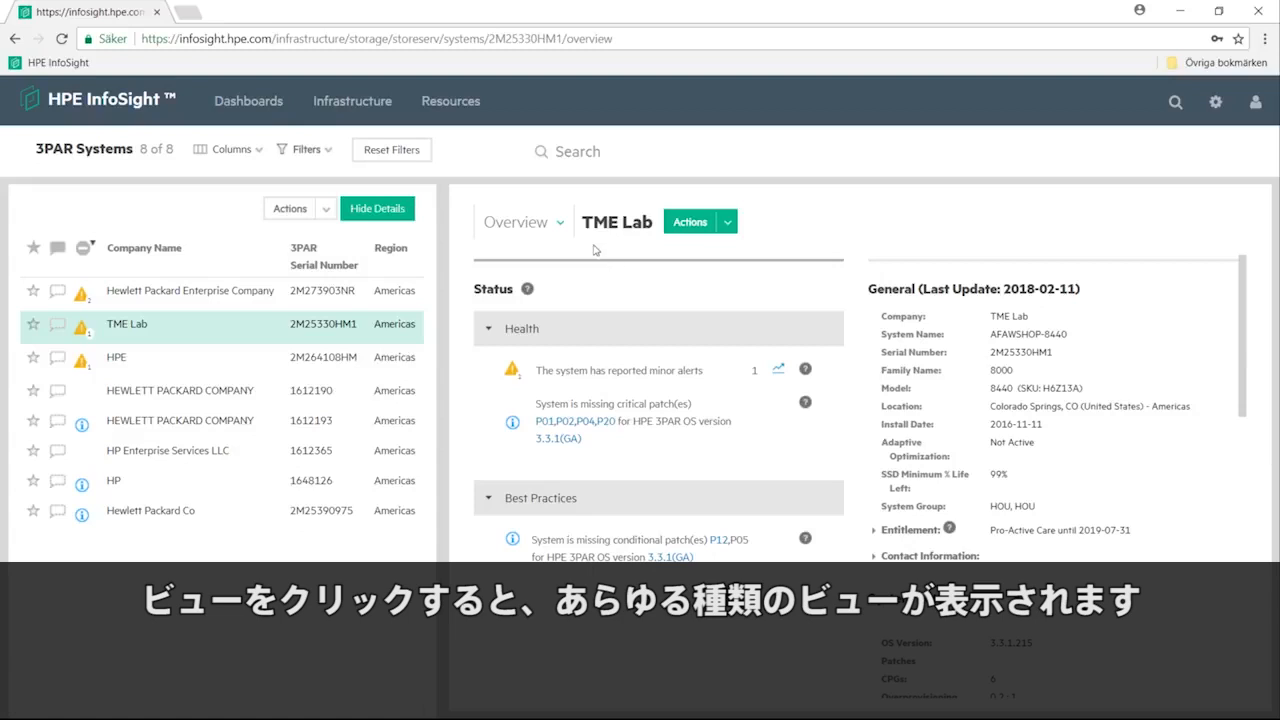
{"action": "left_click", "coordinate": [499, 220]}
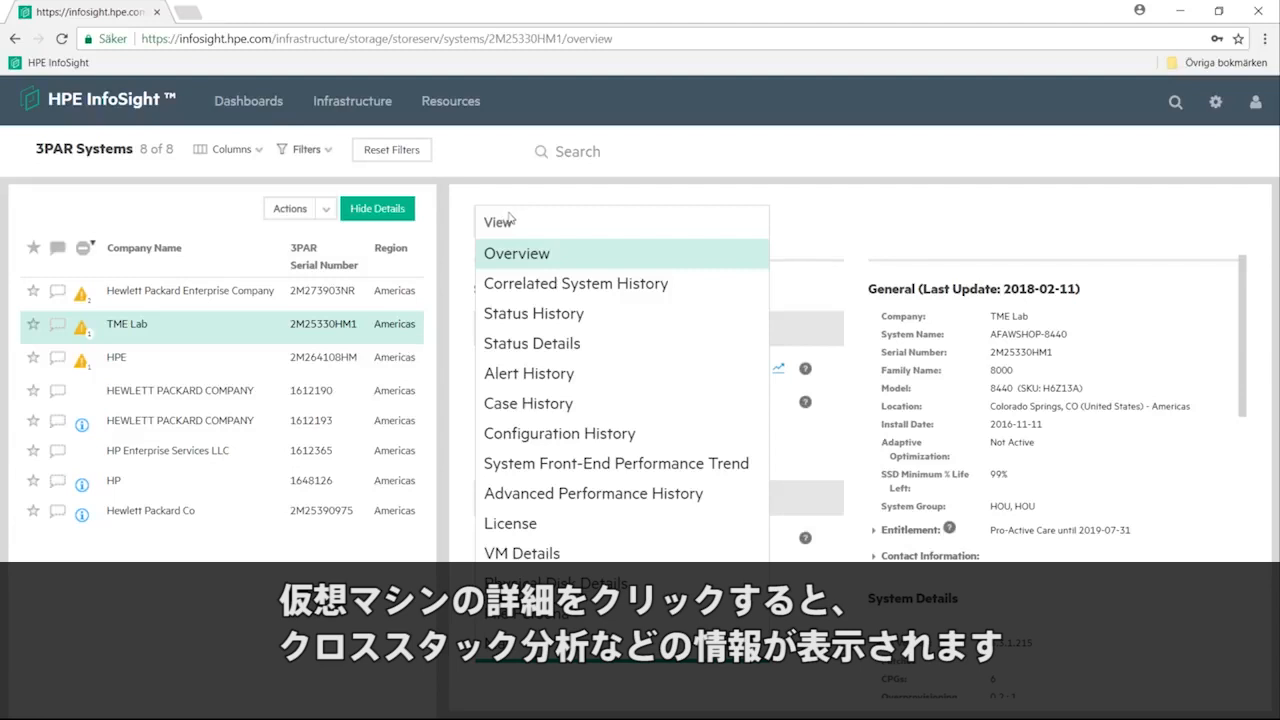
{"action": "left_click", "coordinate": [540, 560]}
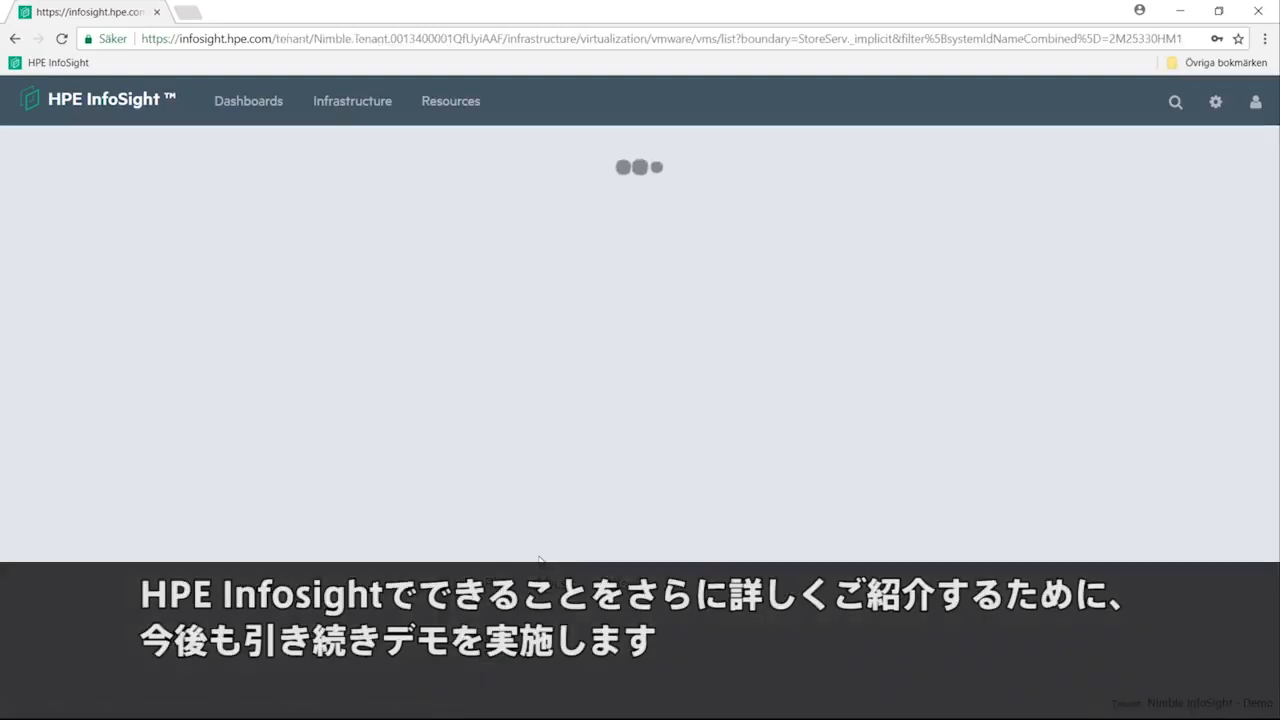